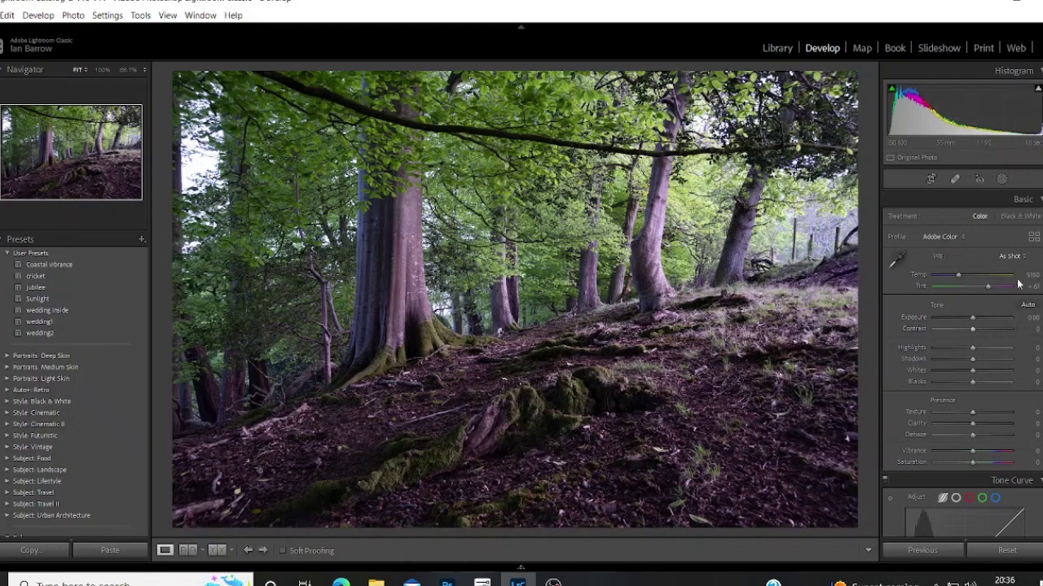
Step: Enable lens profile corrections using the Nikon AF NIKKOR 24-85mm profile, with distortion and vignetting at 100
{"action": "scroll", "coordinate": [962, 366], "scroll_direction": "down", "scroll_amount": 15}
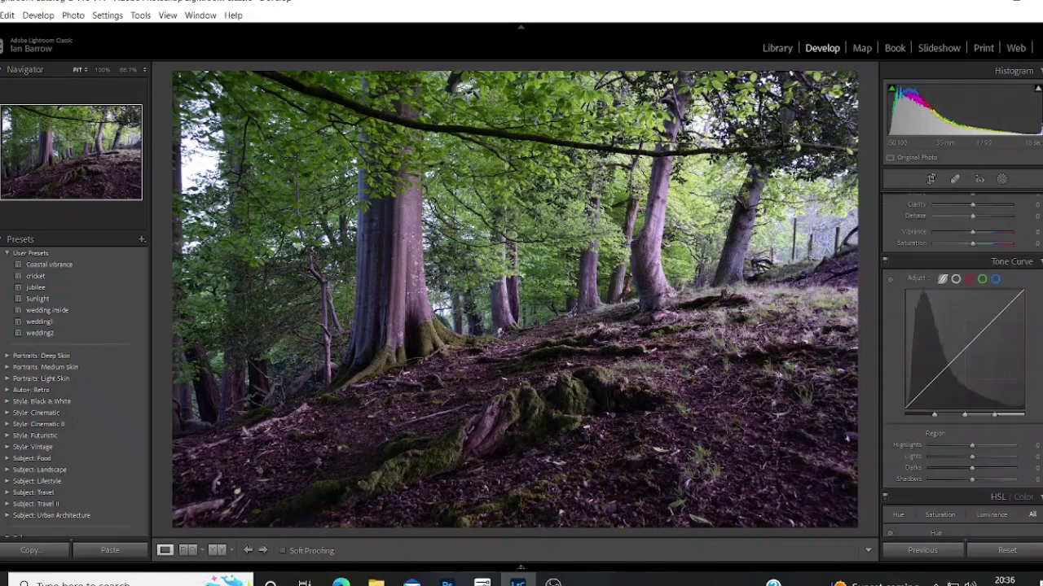
{"action": "scroll", "coordinate": [962, 366], "scroll_direction": "down", "scroll_amount": 4}
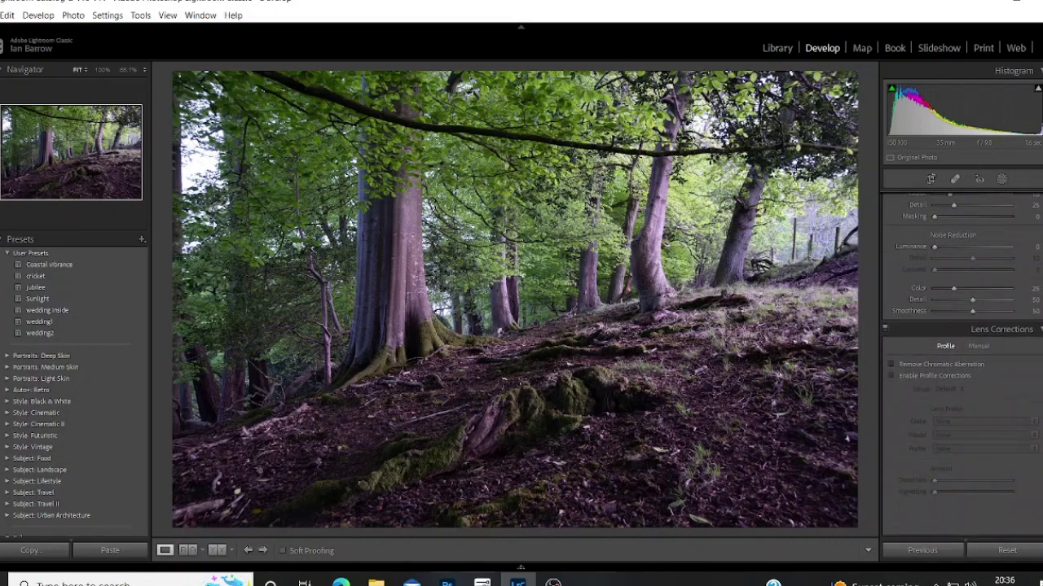
{"action": "scroll", "coordinate": [962, 366], "scroll_direction": "down", "scroll_amount": 1}
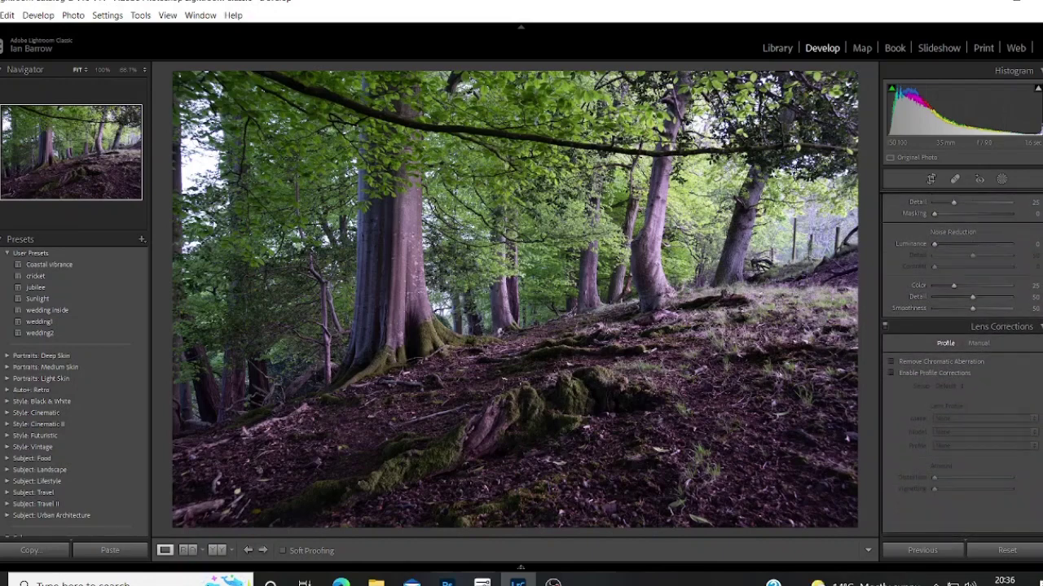
{"action": "scroll", "coordinate": [962, 367], "scroll_direction": "down", "scroll_amount": 5}
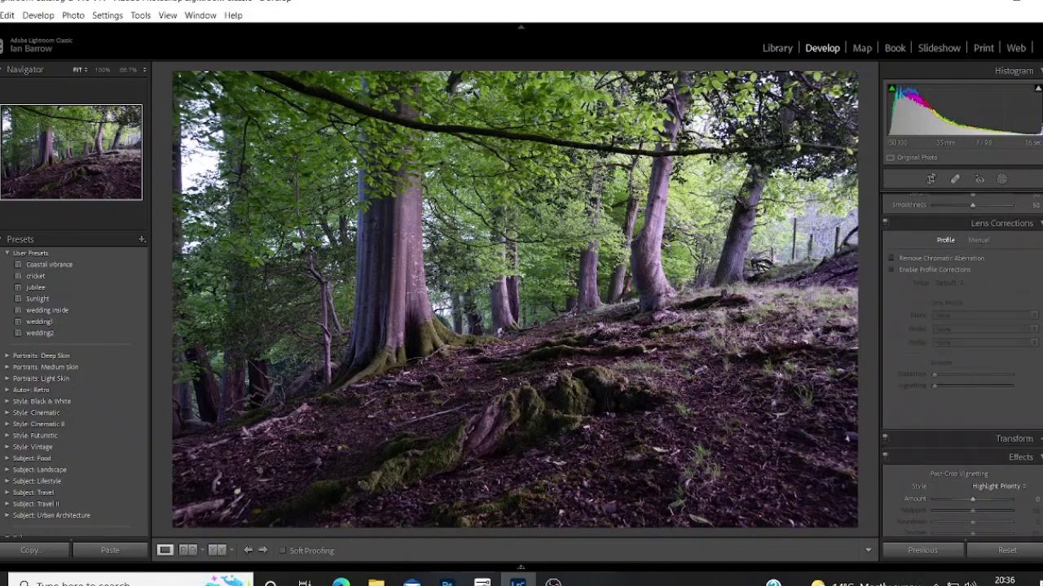
{"action": "scroll", "coordinate": [895, 329], "scroll_direction": "up", "scroll_amount": 1}
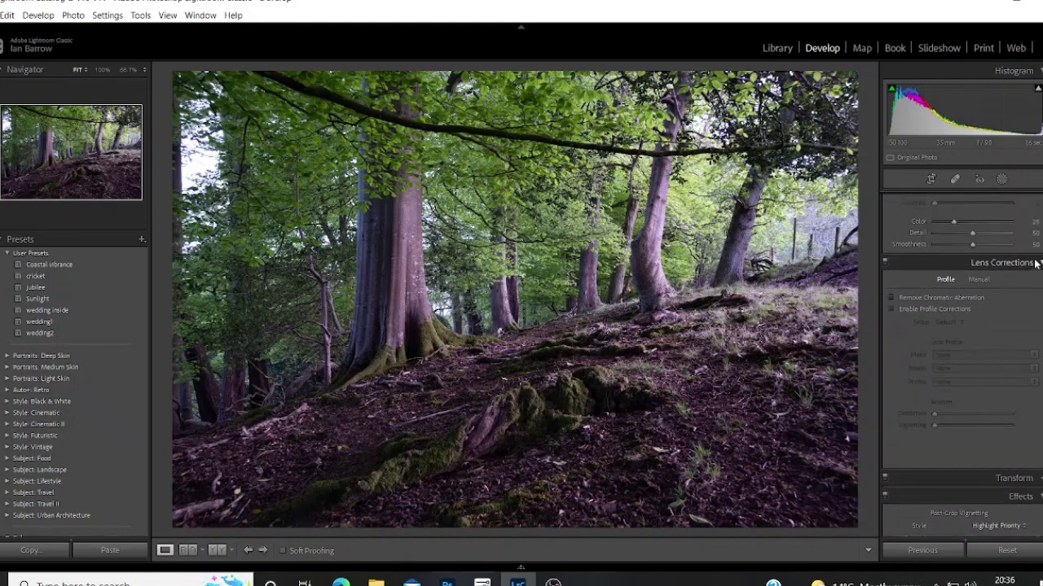
{"action": "left_click", "coordinate": [893, 309]}
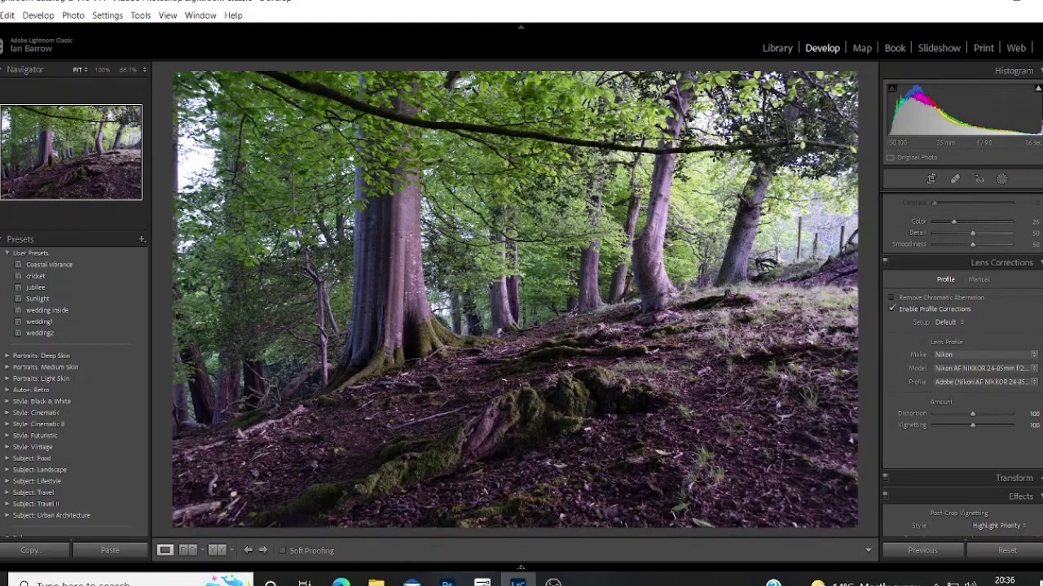
{"action": "scroll", "coordinate": [961, 366], "scroll_direction": "up", "scroll_amount": 10}
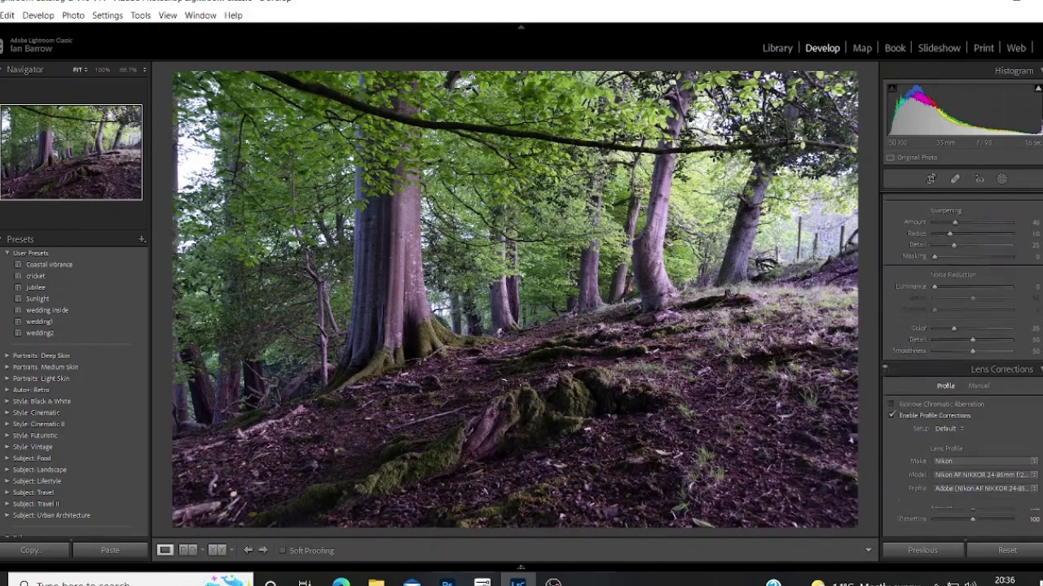
{"action": "scroll", "coordinate": [961, 366], "scroll_direction": "up", "scroll_amount": 5}
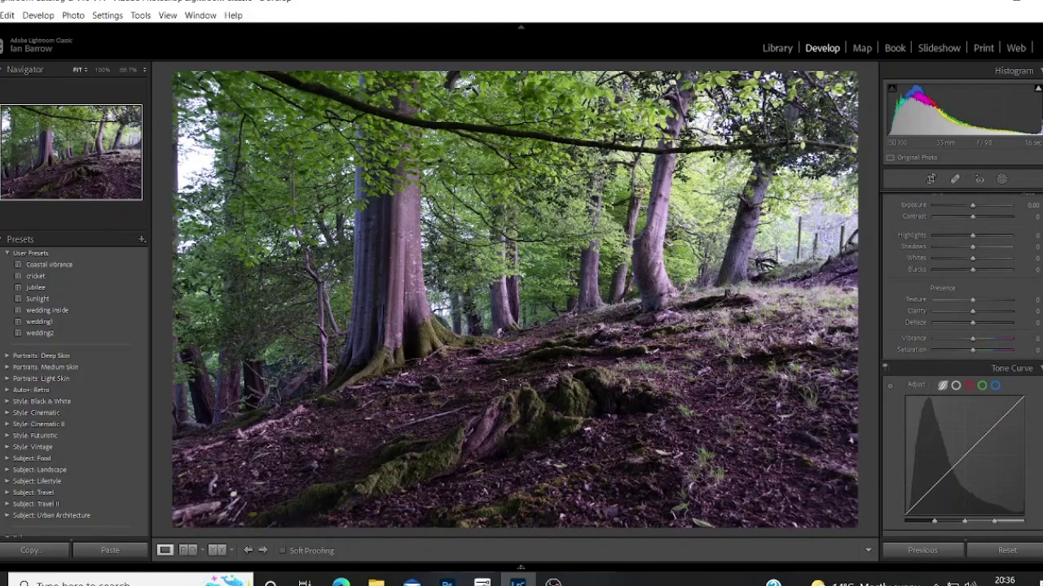
Step: Set Basic Contrast +22, Highlights -58, Shadows +9, Blacks -18 and Clarity +10
{"action": "scroll", "coordinate": [999, 288], "scroll_direction": "up", "scroll_amount": 3}
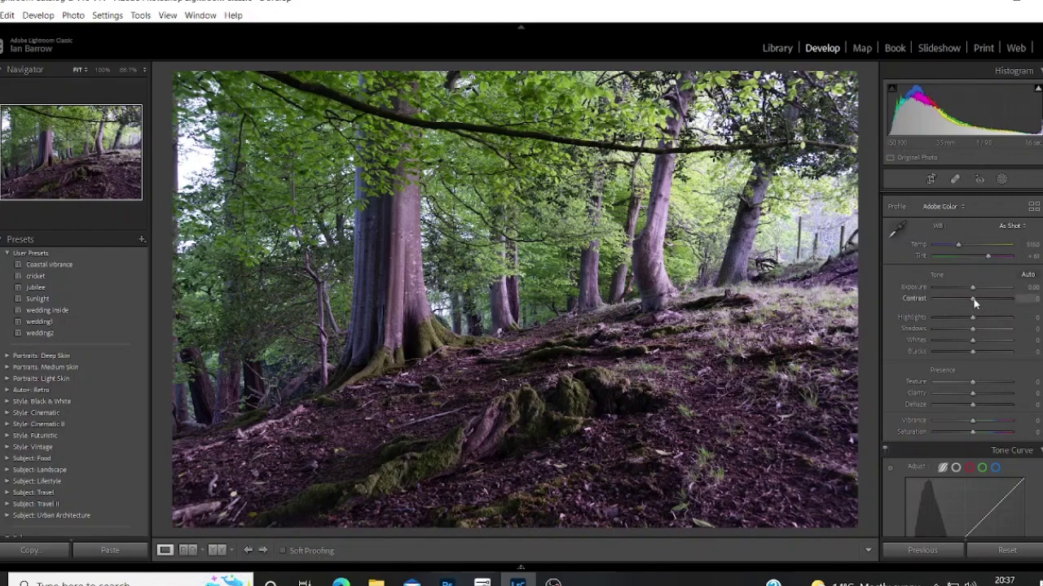
{"action": "left_click_drag", "start_coordinate": [975, 303], "coordinate": [982, 300]}
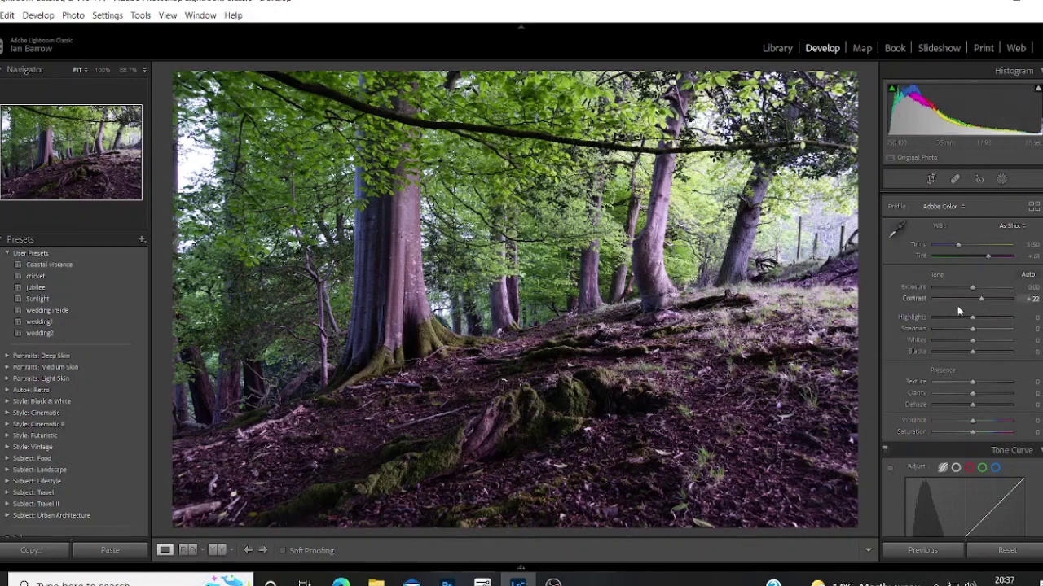
{"action": "left_click_drag", "start_coordinate": [970, 316], "coordinate": [948, 321]}
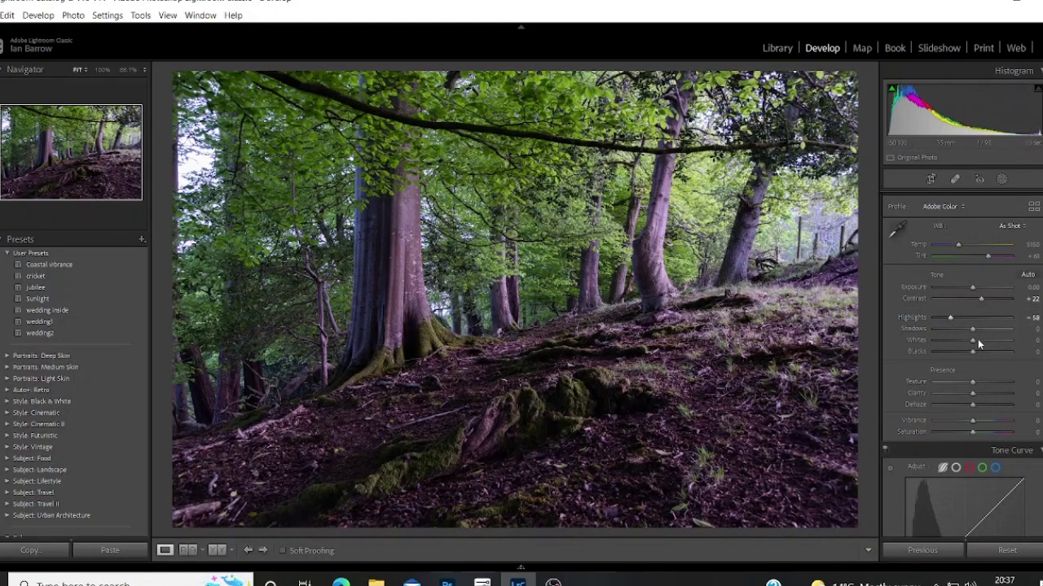
{"action": "left_click_drag", "start_coordinate": [973, 330], "coordinate": [980, 329]}
{"action": "left_click_drag", "start_coordinate": [974, 354], "coordinate": [965, 355]}
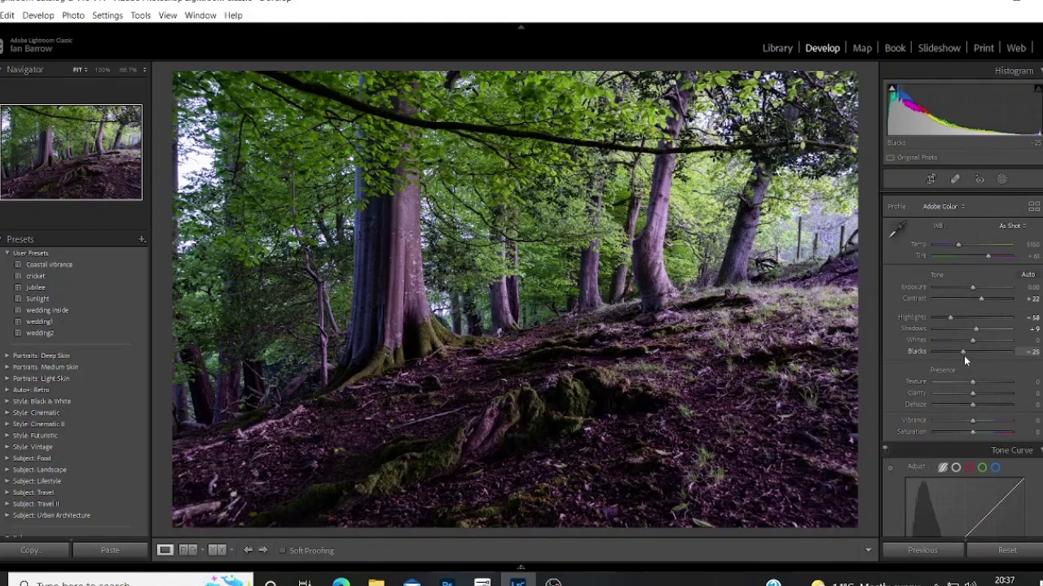
{"action": "left_click_drag", "start_coordinate": [963, 356], "coordinate": [966, 355]}
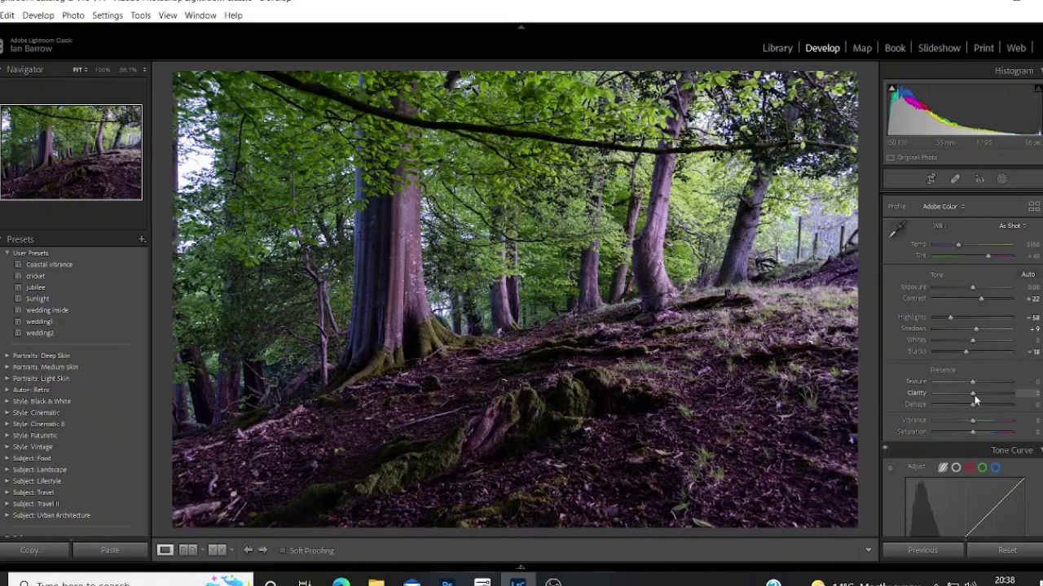
{"action": "left_click_drag", "start_coordinate": [976, 395], "coordinate": [980, 400]}
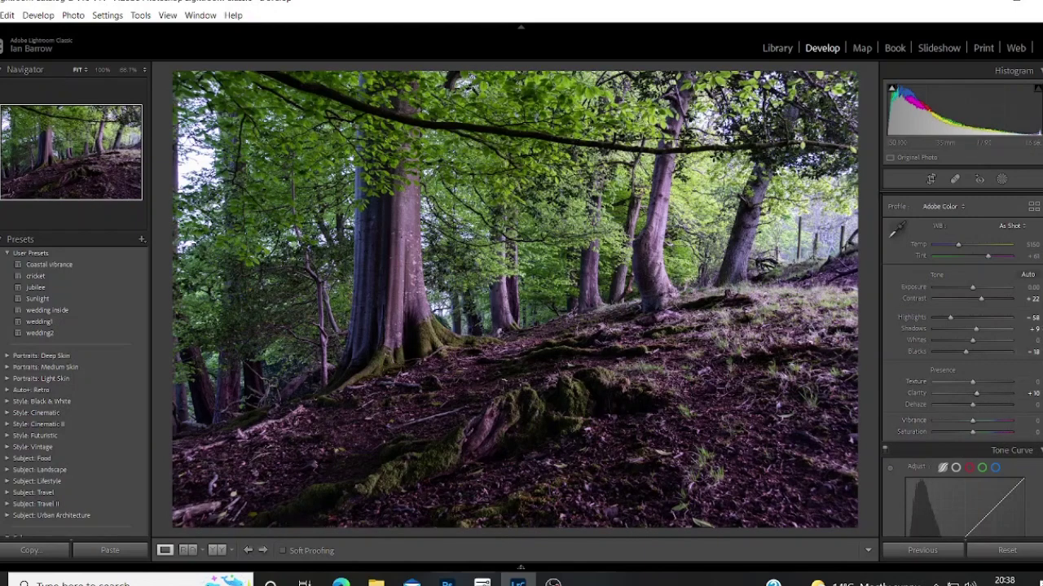
Step: Set the Tone Curve regions to Highlights +16, Lights +8 and Darks -5
{"action": "scroll", "coordinate": [962, 365], "scroll_direction": "down", "scroll_amount": 2}
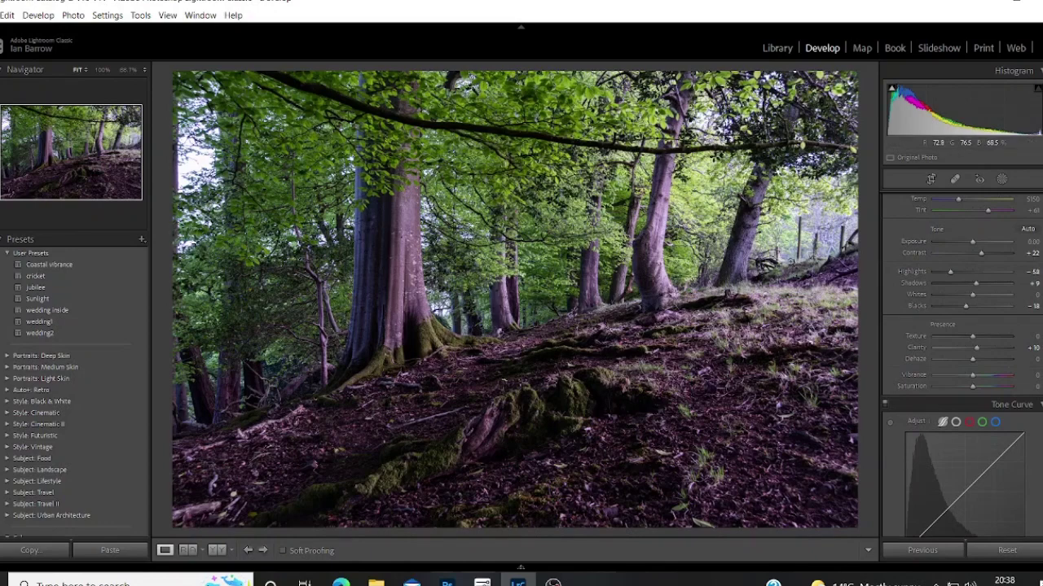
{"action": "scroll", "coordinate": [961, 366], "scroll_direction": "down", "scroll_amount": 5}
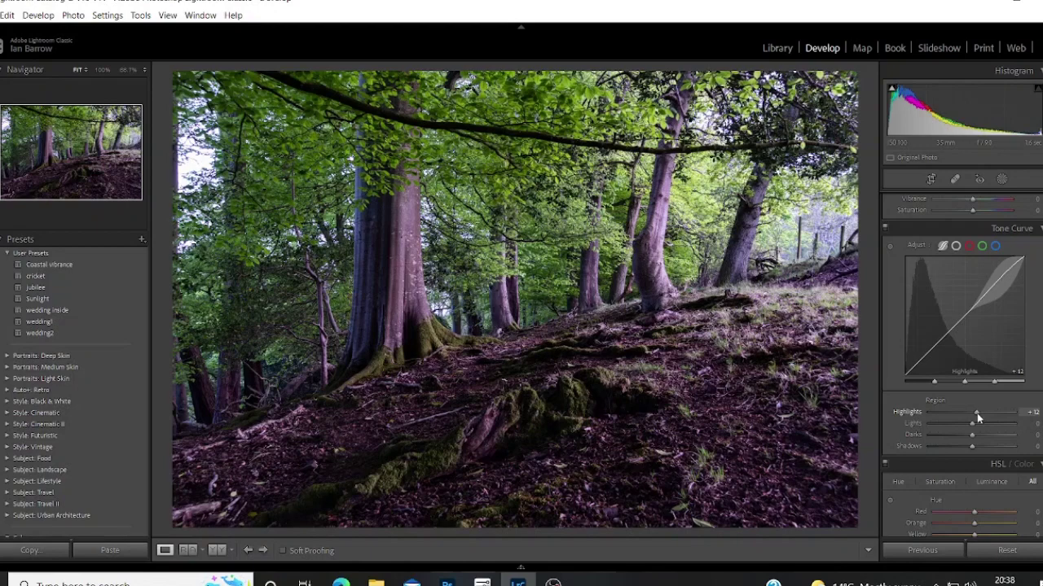
{"action": "left_click_drag", "start_coordinate": [977, 413], "coordinate": [979, 426]}
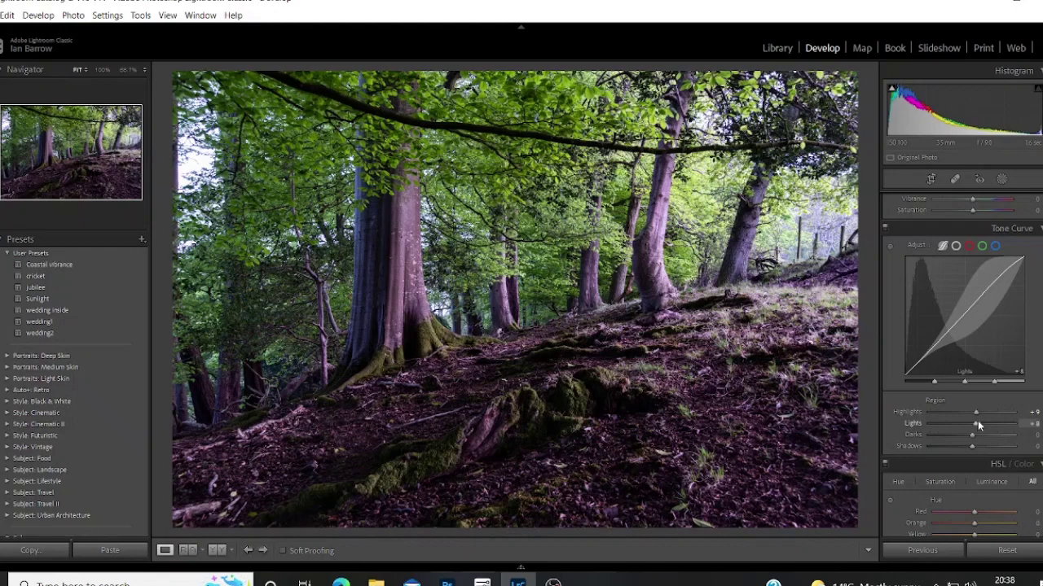
{"action": "left_click_drag", "start_coordinate": [978, 410], "coordinate": [980, 410]}
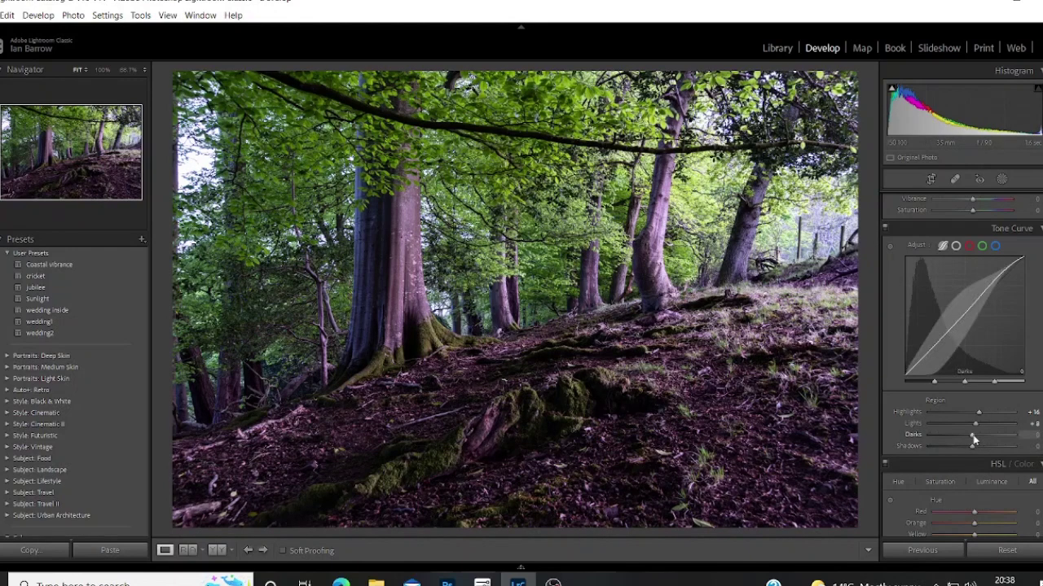
{"action": "left_click_drag", "start_coordinate": [972, 440], "coordinate": [965, 435]}
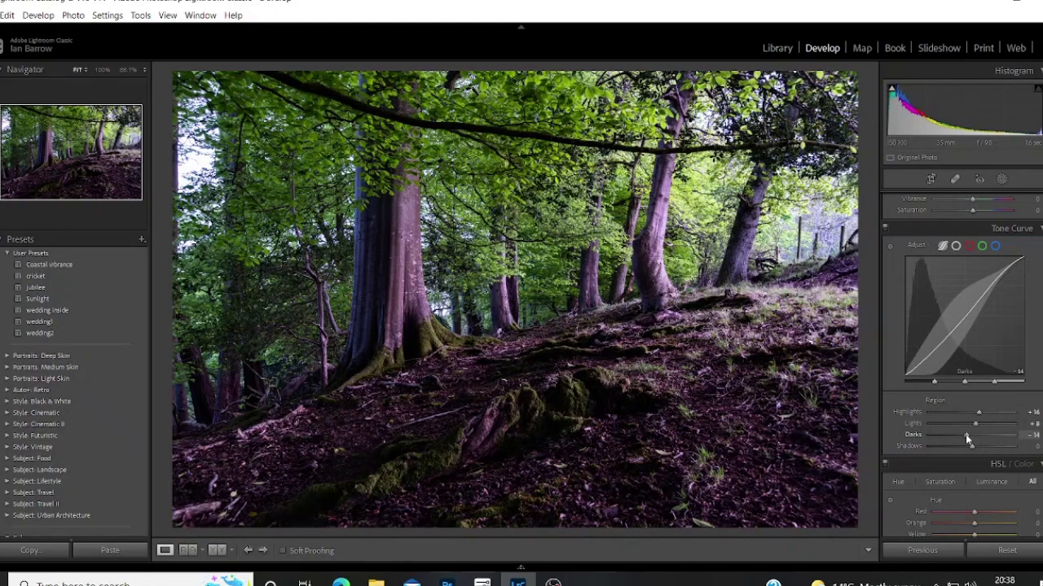
{"action": "left_click_drag", "start_coordinate": [965, 434], "coordinate": [969, 434]}
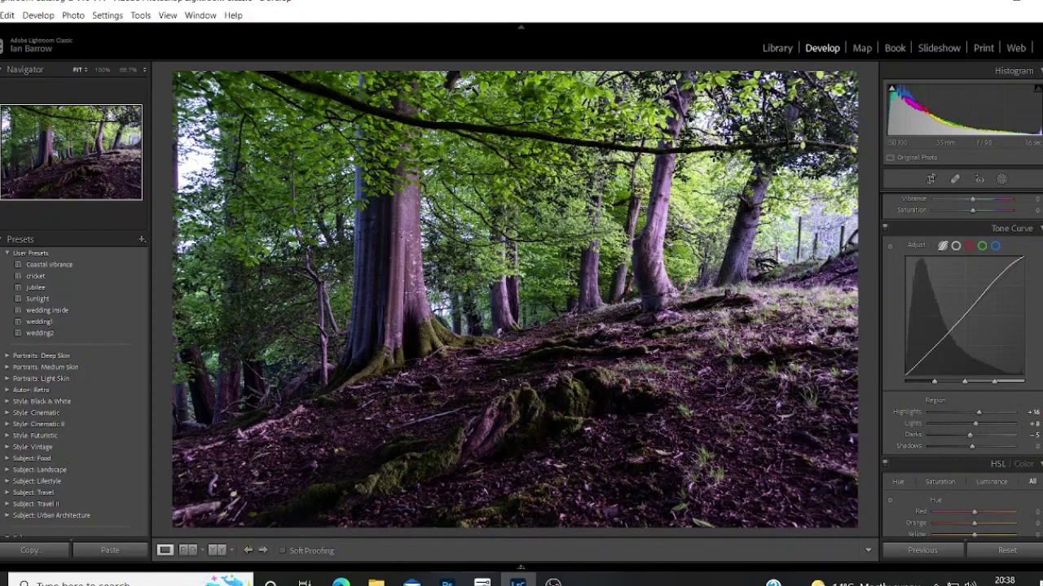
{"action": "scroll", "coordinate": [981, 446], "scroll_direction": "down", "scroll_amount": 5}
{"action": "scroll", "coordinate": [962, 362], "scroll_direction": "down", "scroll_amount": 3}
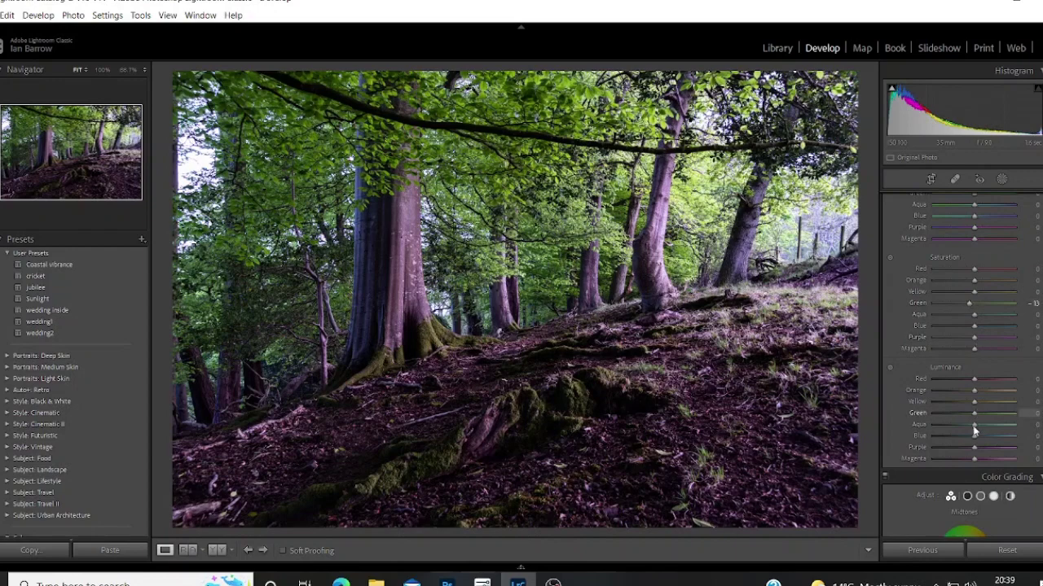
Step: Lower the HSL Green luminance slider to -19
{"action": "left_click_drag", "start_coordinate": [970, 418], "coordinate": [968, 419]}
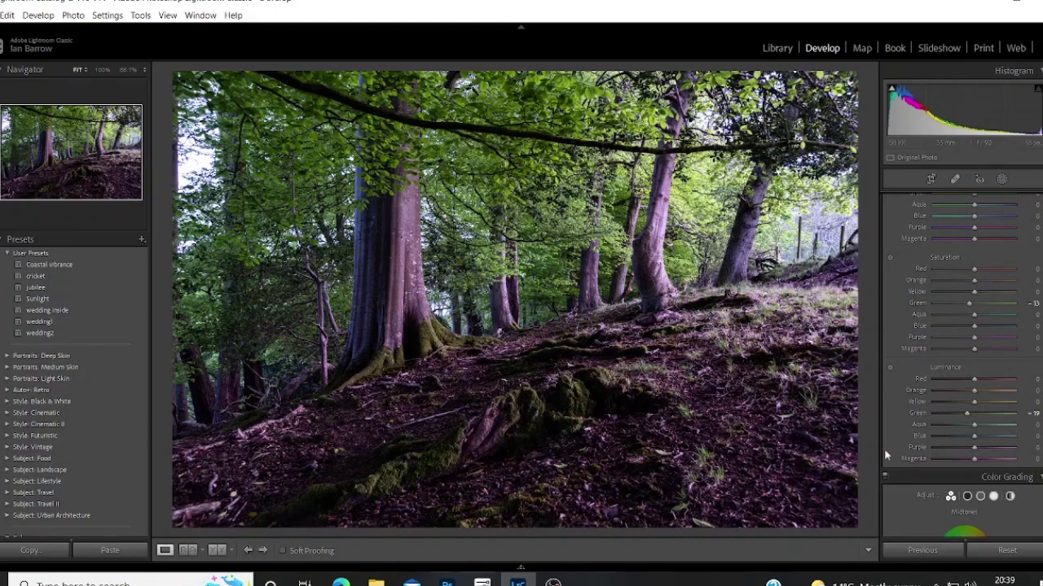
{"action": "scroll", "coordinate": [961, 367], "scroll_direction": "down", "scroll_amount": 1}
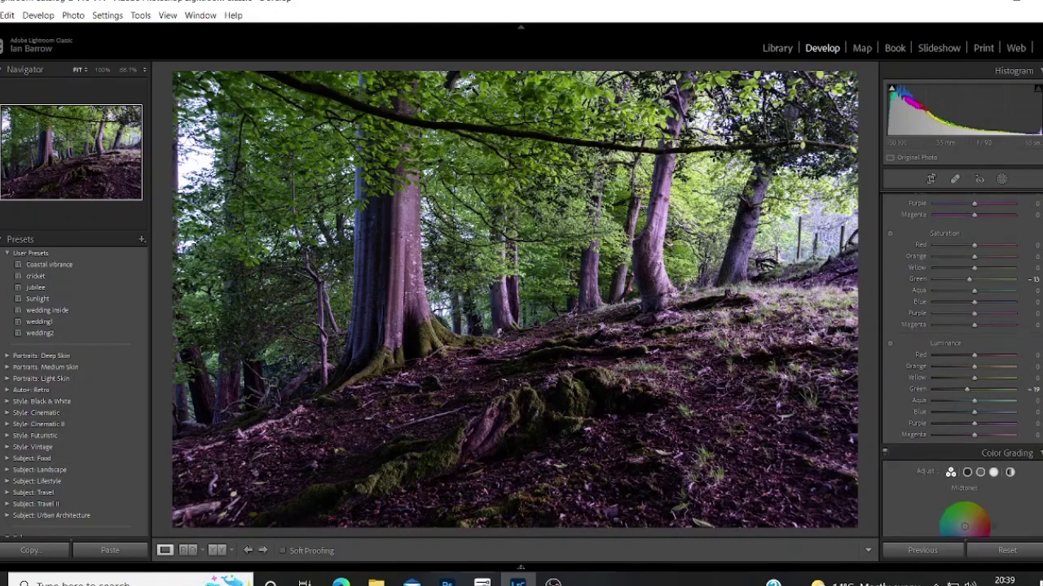
{"action": "scroll", "coordinate": [961, 367], "scroll_direction": "up", "scroll_amount": 4}
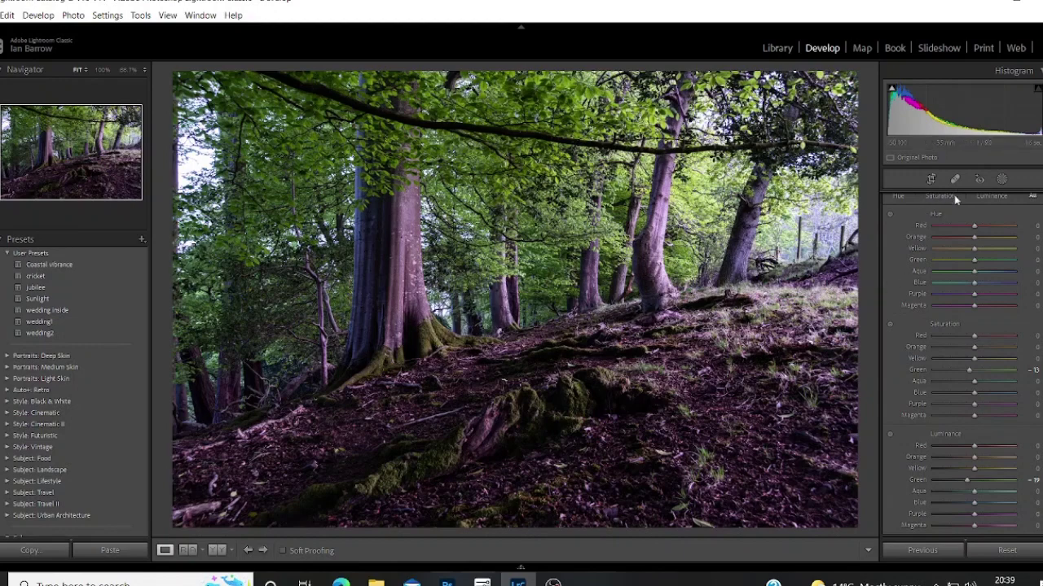
Step: Paint an enlarged Brush mask over the upper-right background trees and lower its highlights
{"action": "left_click", "coordinate": [1002, 180]}
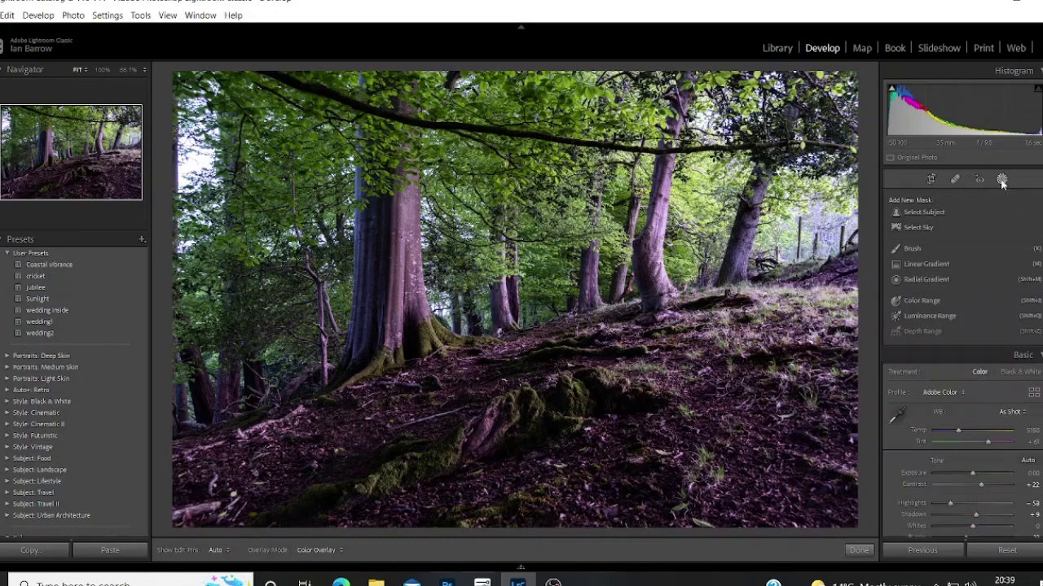
{"action": "left_click", "coordinate": [912, 248]}
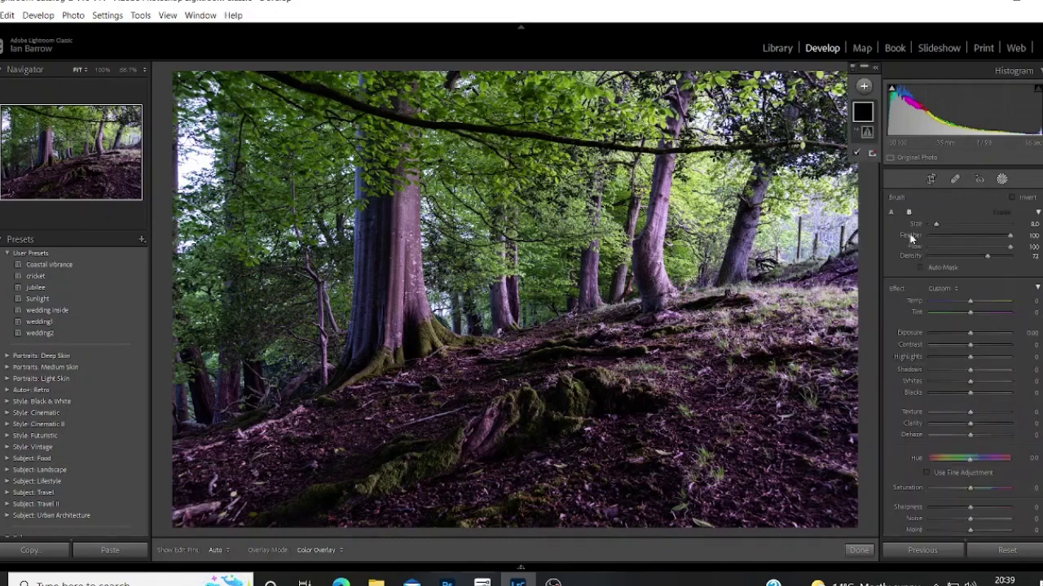
{"action": "mouse_move", "coordinate": [933, 226]}
{"action": "left_mouse_down"}
{"action": "mouse_move", "coordinate": [949, 229]}
{"action": "mouse_move", "coordinate": [941, 233]}
{"action": "left_mouse_up"}
{"action": "mouse_move", "coordinate": [847, 204]}
{"action": "left_mouse_down"}
{"action": "mouse_move", "coordinate": [839, 138]}
{"action": "mouse_move", "coordinate": [786, 151]}
{"action": "mouse_move", "coordinate": [822, 172]}
{"action": "mouse_move", "coordinate": [786, 252]}
{"action": "mouse_move", "coordinate": [852, 195]}
{"action": "mouse_move", "coordinate": [725, 81]}
{"action": "mouse_move", "coordinate": [692, 245]}
{"action": "mouse_move", "coordinate": [745, 86]}
{"action": "left_mouse_up"}
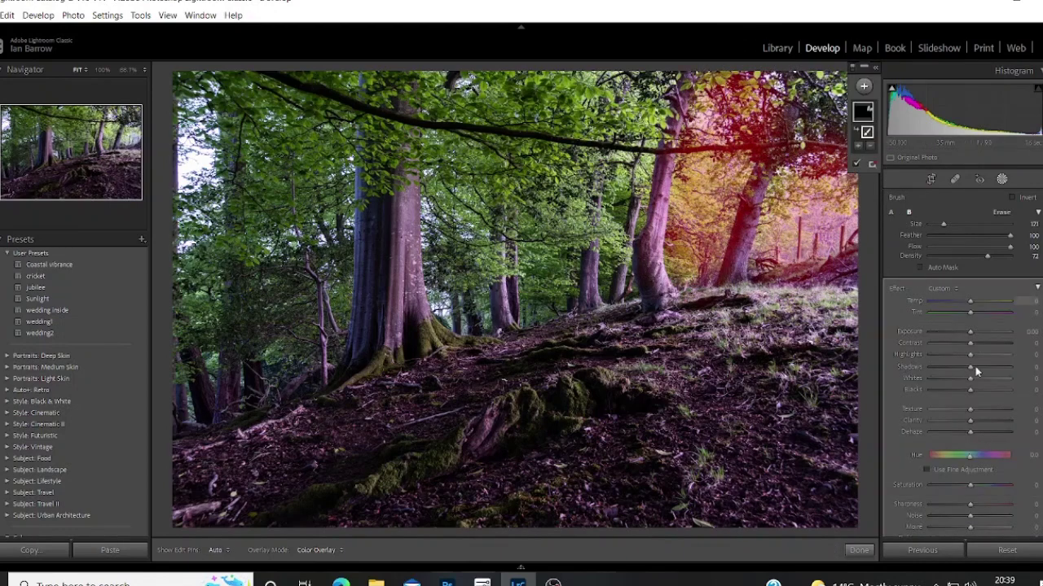
{"action": "left_click_drag", "start_coordinate": [971, 356], "coordinate": [964, 333]}
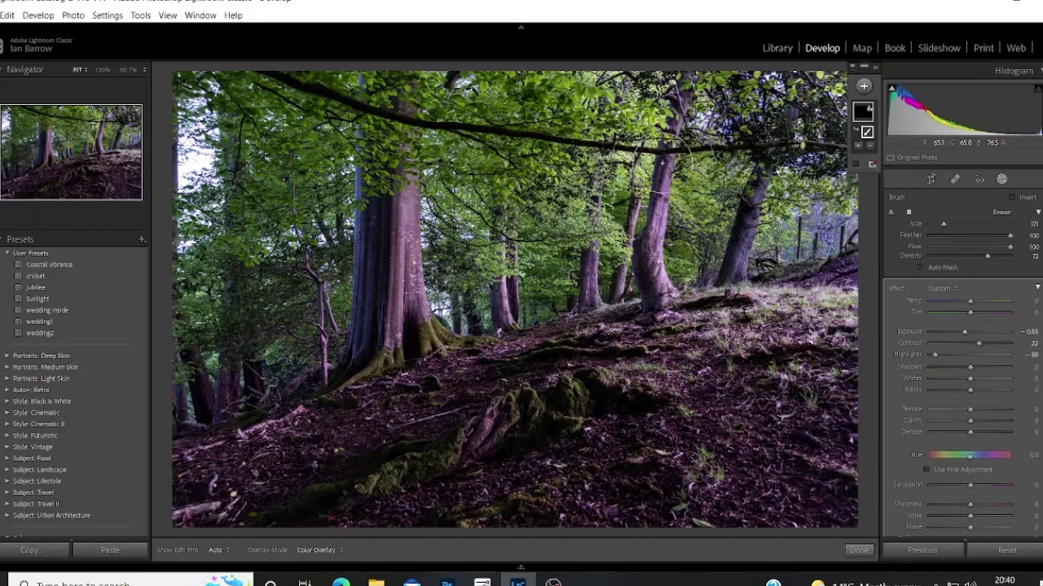
Step: Brush more upper-right foliage, undo the stray last stroke, and finish the mask edit
{"action": "mouse_move", "coordinate": [796, 138]}
{"action": "left_mouse_down"}
{"action": "mouse_move", "coordinate": [809, 169]}
{"action": "mouse_move", "coordinate": [771, 100]}
{"action": "mouse_move", "coordinate": [749, 155]}
{"action": "mouse_move", "coordinate": [711, 124]}
{"action": "mouse_move", "coordinate": [737, 95]}
{"action": "left_mouse_up"}
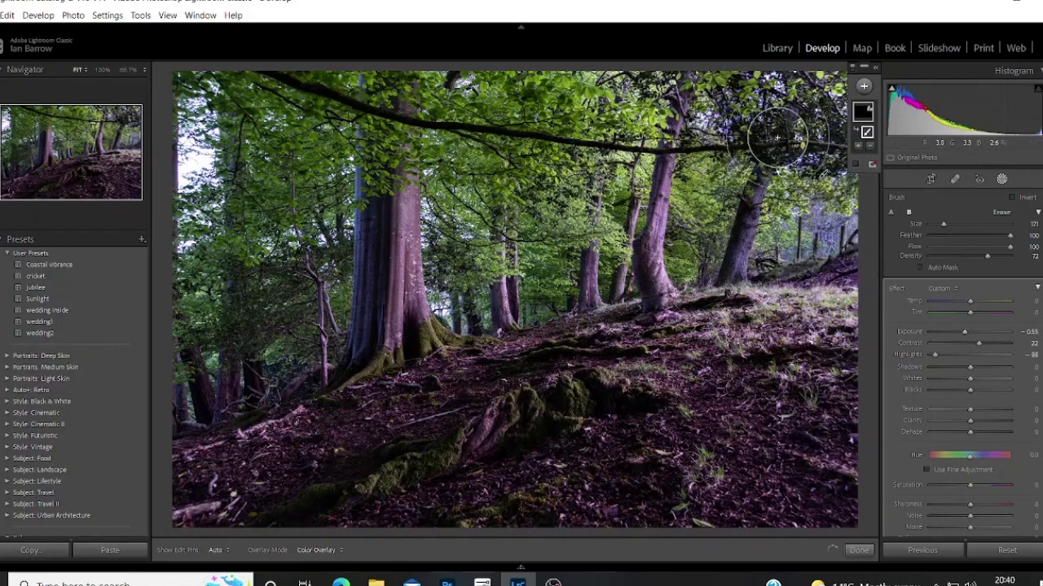
{"action": "key", "text": "h"}
{"action": "key", "text": "h"}
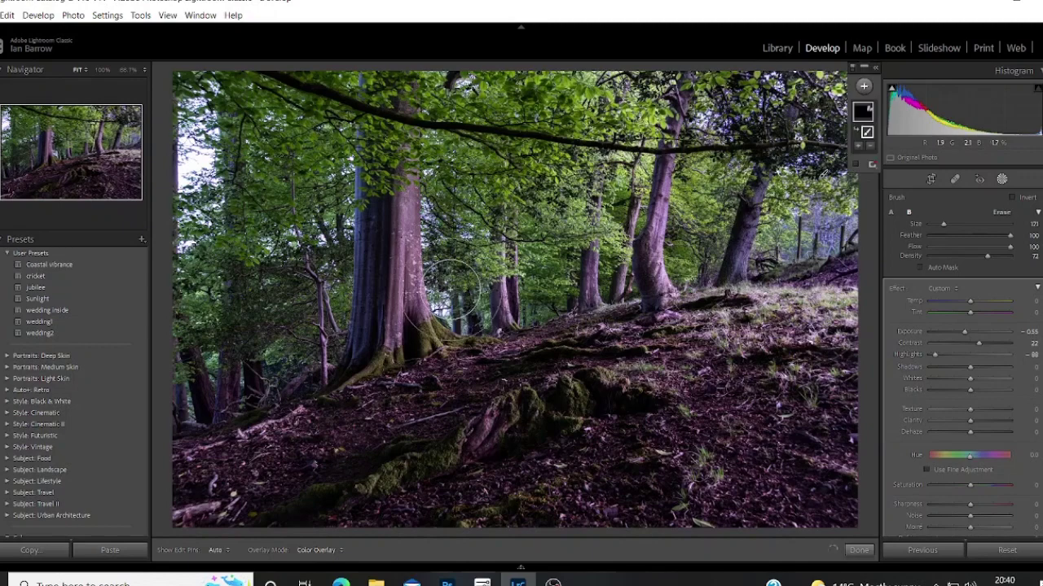
{"action": "key", "text": "ctrl+z"}
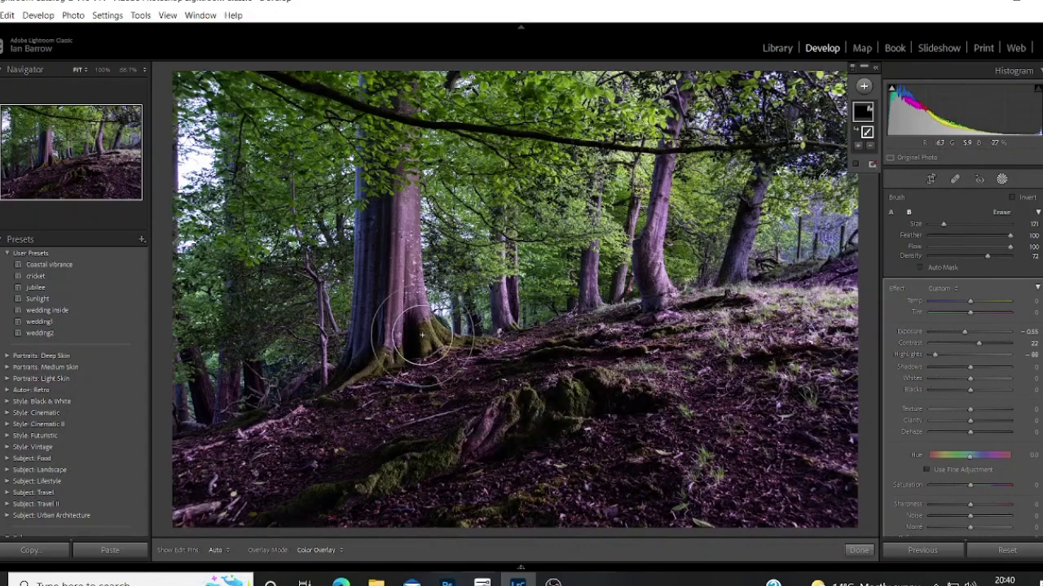
{"action": "left_click", "coordinate": [858, 551]}
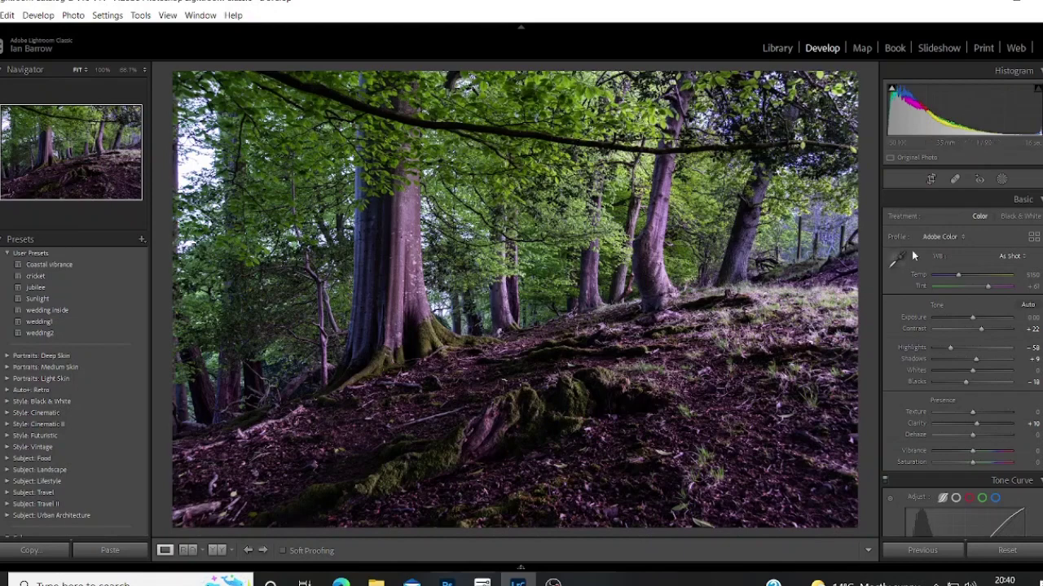
Step: Crop tighter around the beech trees and mossy roots, unlocking the aspect ratio for a free frame
{"action": "left_click", "coordinate": [931, 180]}
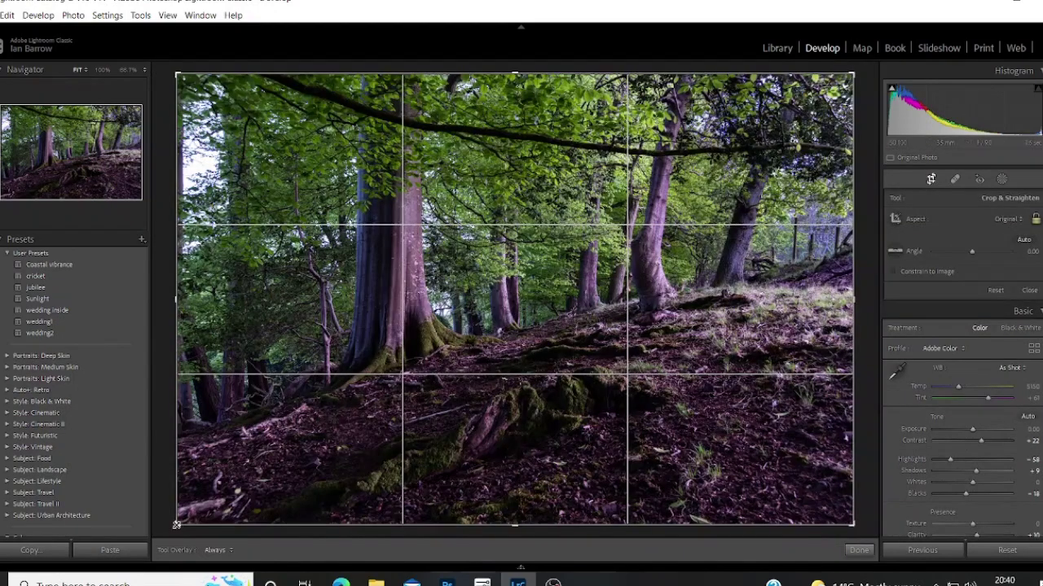
{"action": "left_click_drag", "start_coordinate": [179, 530], "coordinate": [241, 511]}
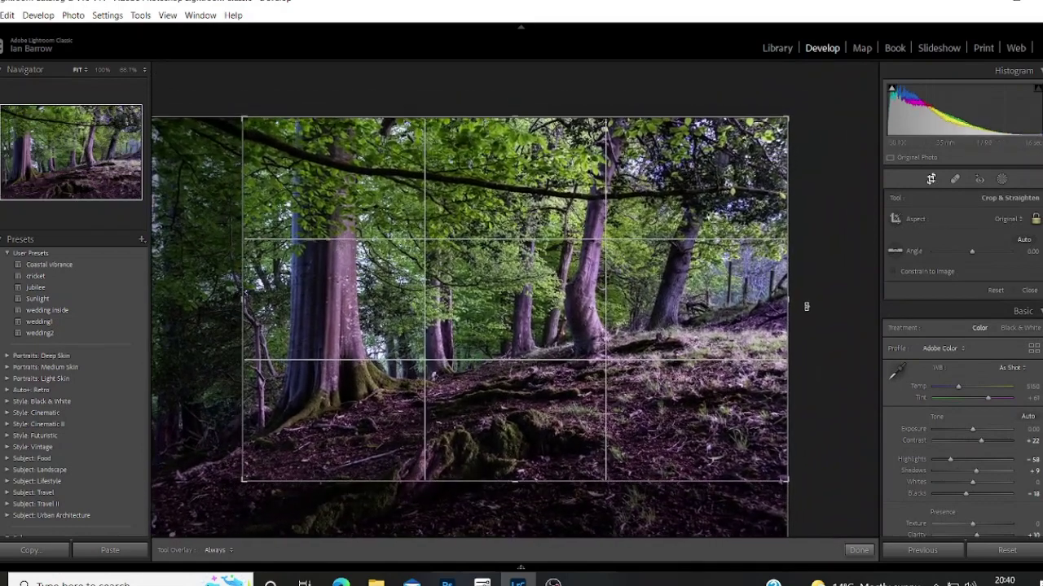
{"action": "left_click_drag", "start_coordinate": [791, 302], "coordinate": [770, 309]}
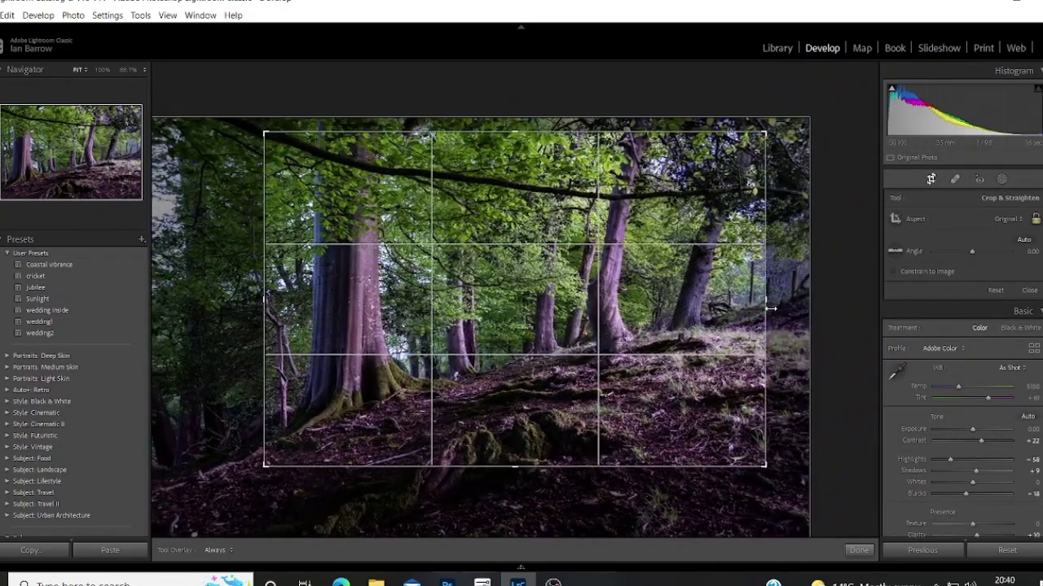
{"action": "left_click_drag", "start_coordinate": [717, 338], "coordinate": [707, 295]}
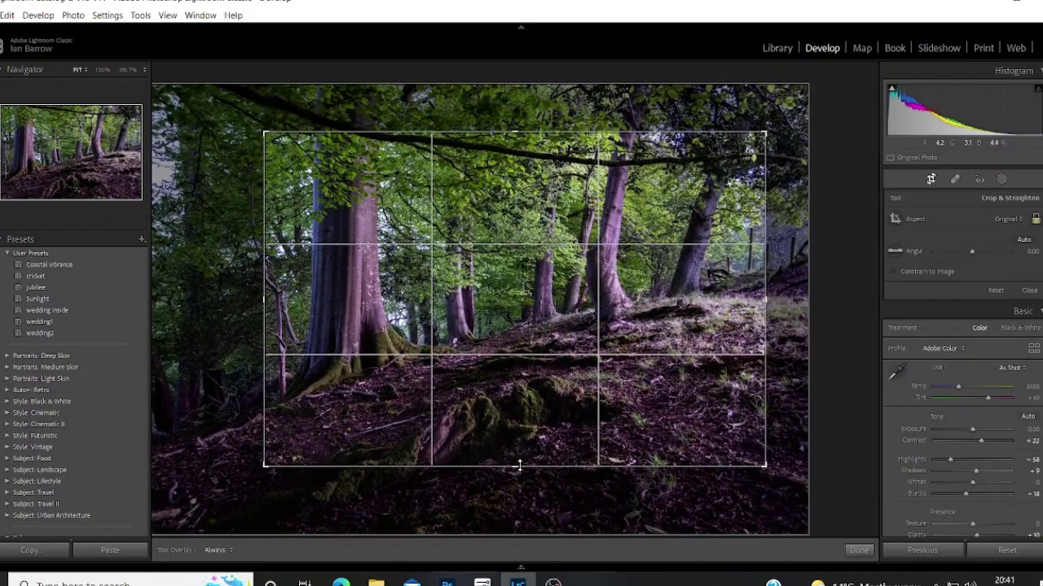
{"action": "left_click_drag", "start_coordinate": [516, 467], "coordinate": [519, 480]}
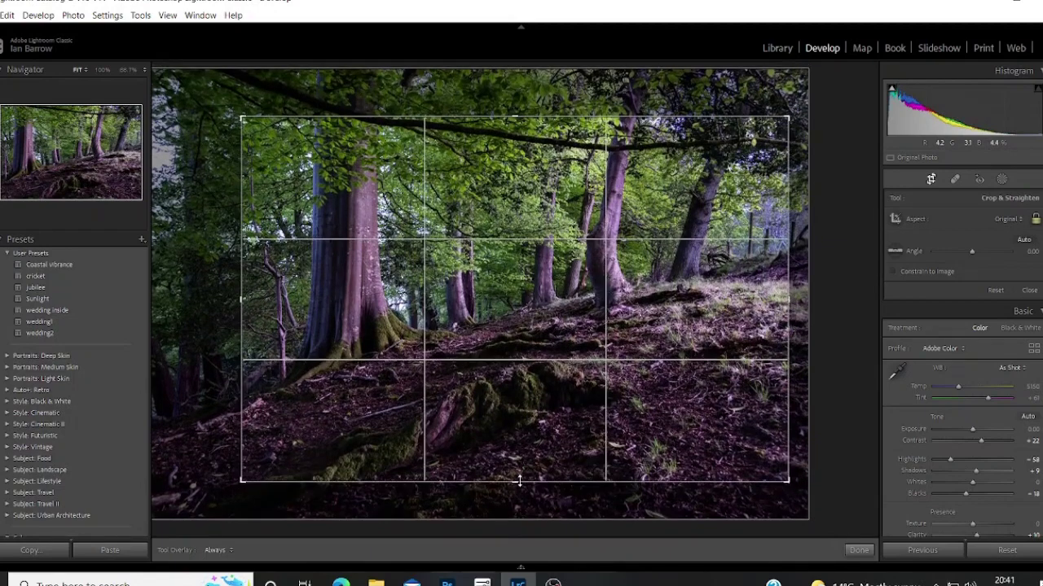
{"action": "left_click", "coordinate": [1036, 218]}
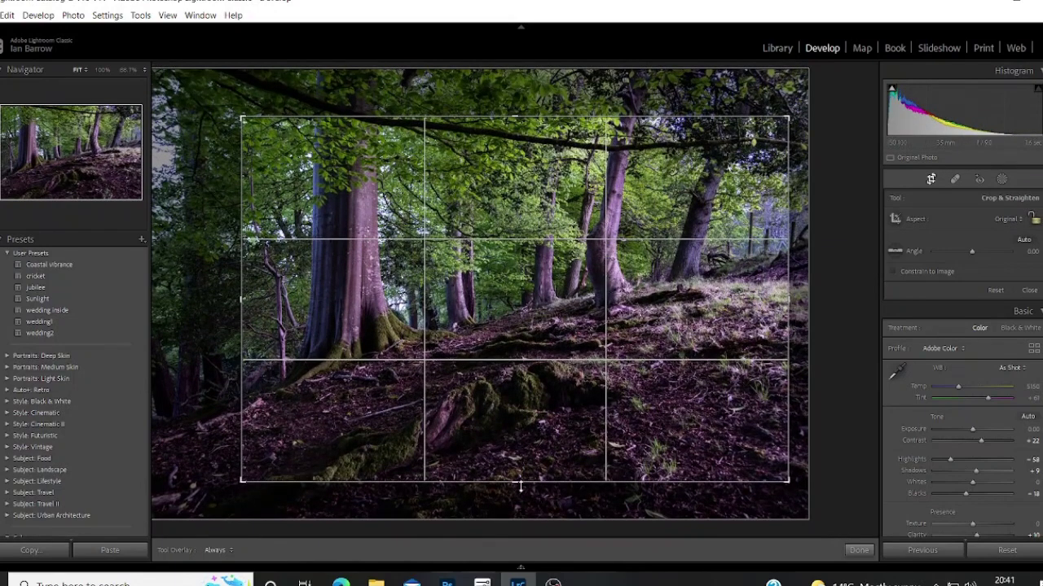
{"action": "left_click_drag", "start_coordinate": [519, 487], "coordinate": [520, 493]}
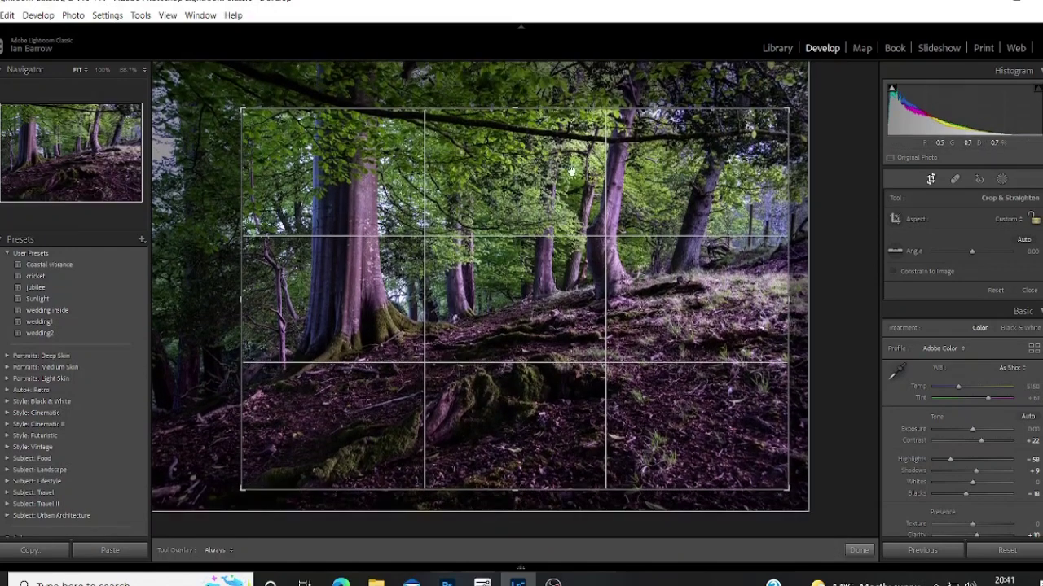
{"action": "left_click_drag", "start_coordinate": [518, 109], "coordinate": [519, 93]}
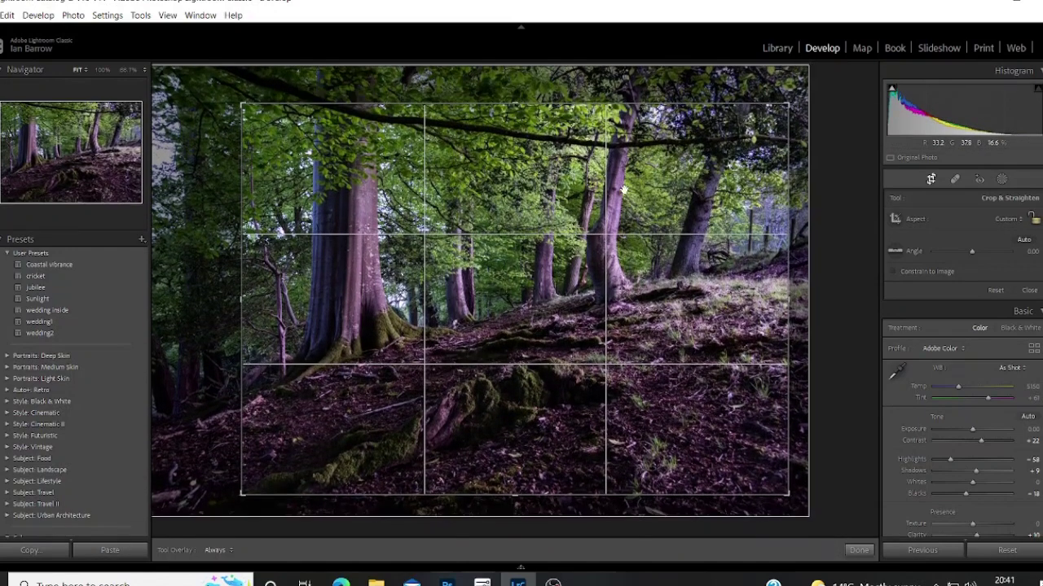
{"action": "left_click", "coordinate": [864, 550]}
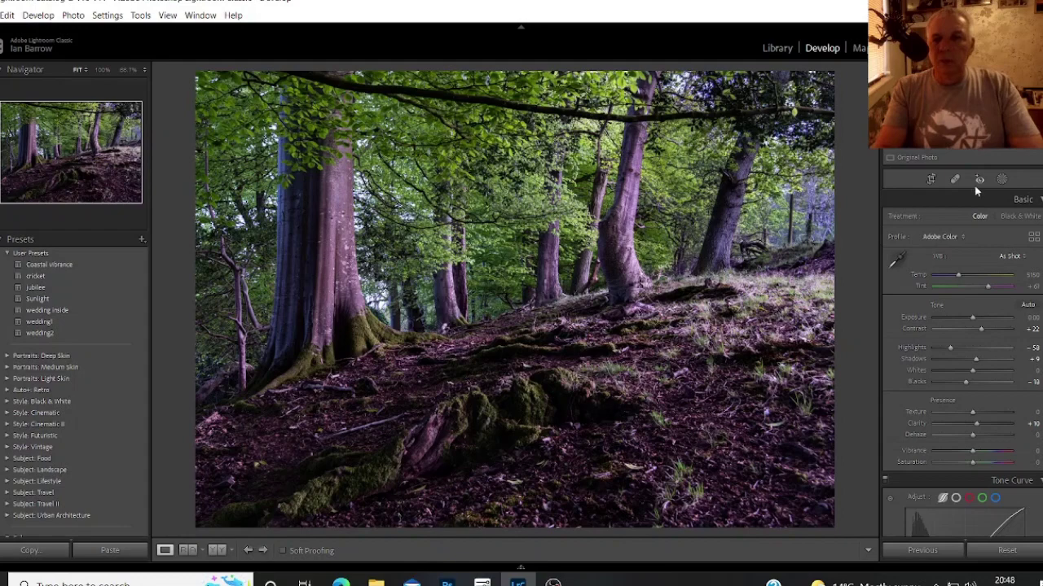
Step: Open the Masking tools on the cropped woodland photo
{"action": "left_click", "coordinate": [1002, 179]}
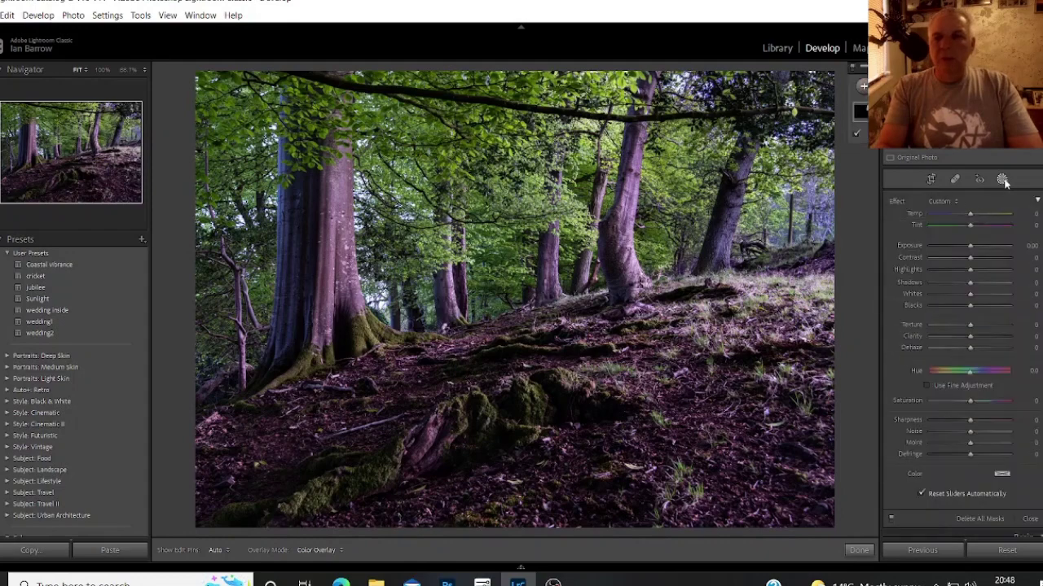
Step: Create a new small Brush mask and paint it along the mossy foreground root
{"action": "left_click", "coordinate": [862, 86]}
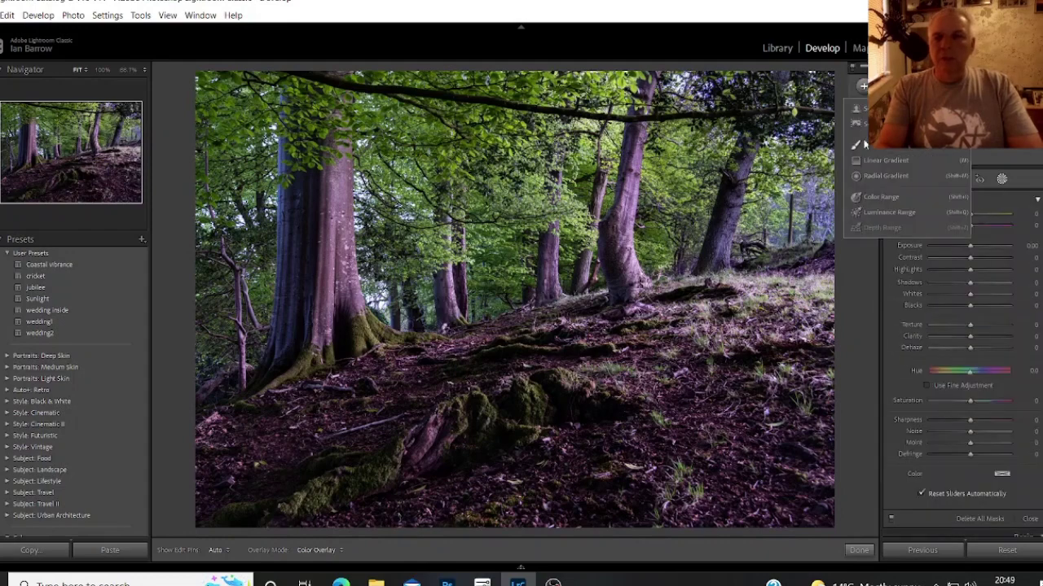
{"action": "left_click", "coordinate": [865, 146]}
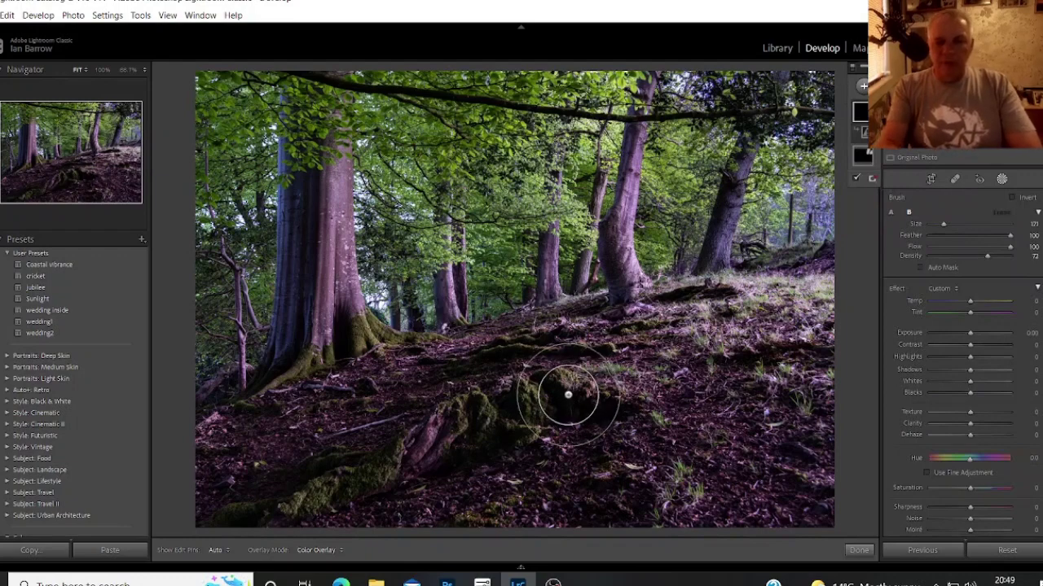
{"action": "scroll", "coordinate": [568, 395], "scroll_direction": "down", "scroll_amount": 10}
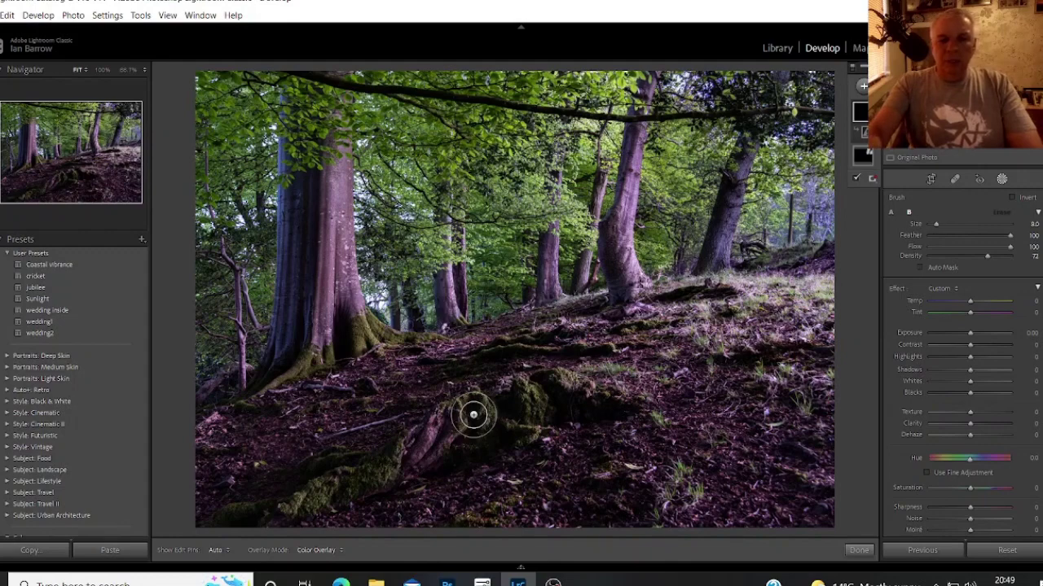
{"action": "scroll", "coordinate": [481, 432], "scroll_direction": "down", "scroll_amount": 1}
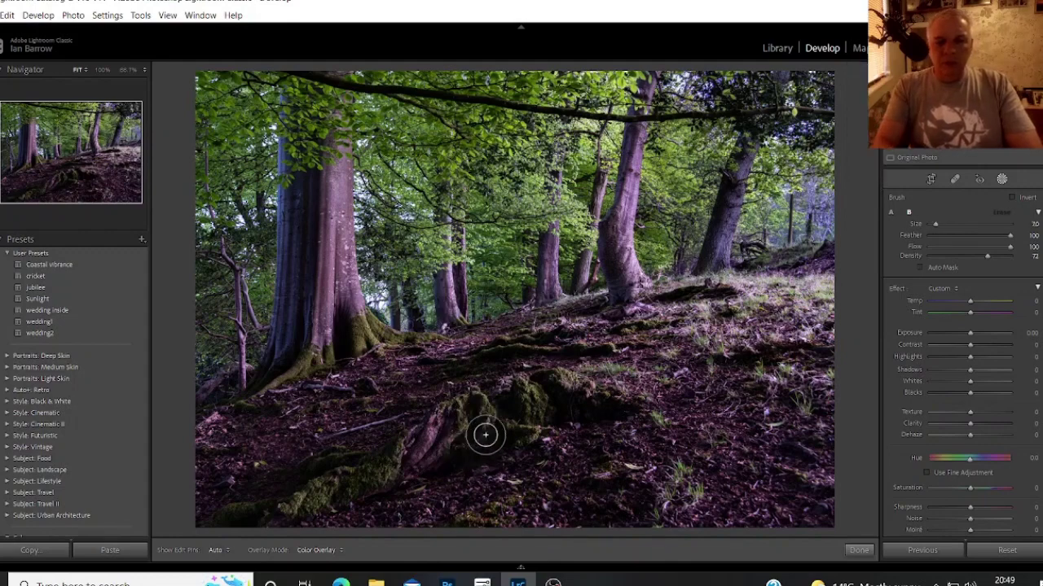
{"action": "mouse_move", "coordinate": [484, 435]}
{"action": "left_mouse_down"}
{"action": "mouse_move", "coordinate": [554, 403]}
{"action": "mouse_move", "coordinate": [605, 396]}
{"action": "mouse_move", "coordinate": [552, 388]}
{"action": "mouse_move", "coordinate": [496, 400]}
{"action": "mouse_move", "coordinate": [323, 495]}
{"action": "mouse_move", "coordinate": [405, 463]}
{"action": "mouse_move", "coordinate": [345, 477]}
{"action": "left_mouse_up"}
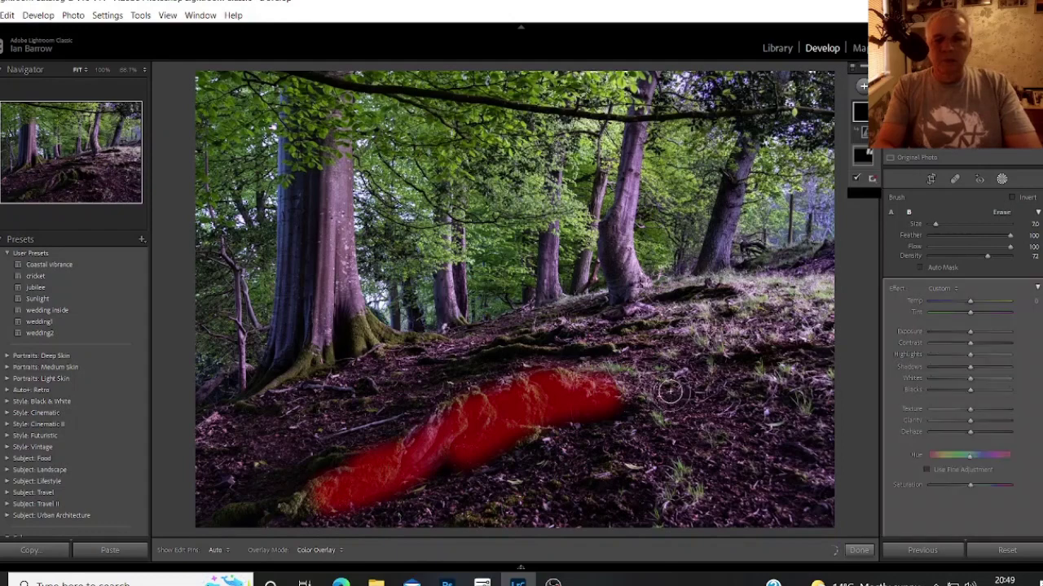
Step: Raise the root mask's Exposure to 0.60 and Highlights to 19
{"action": "left_click", "coordinate": [970, 333]}
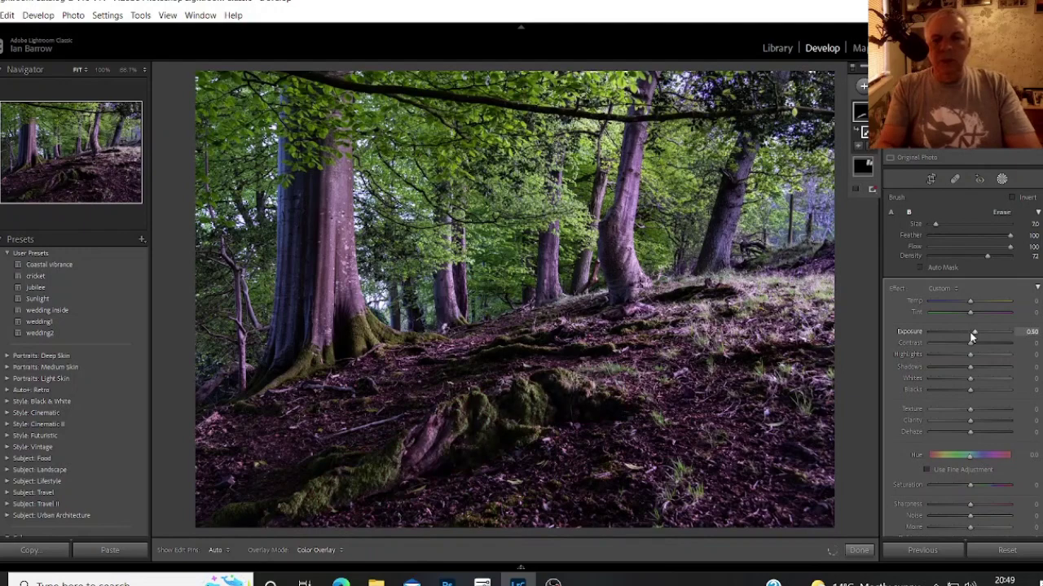
{"action": "left_click_drag", "start_coordinate": [972, 336], "coordinate": [975, 336]}
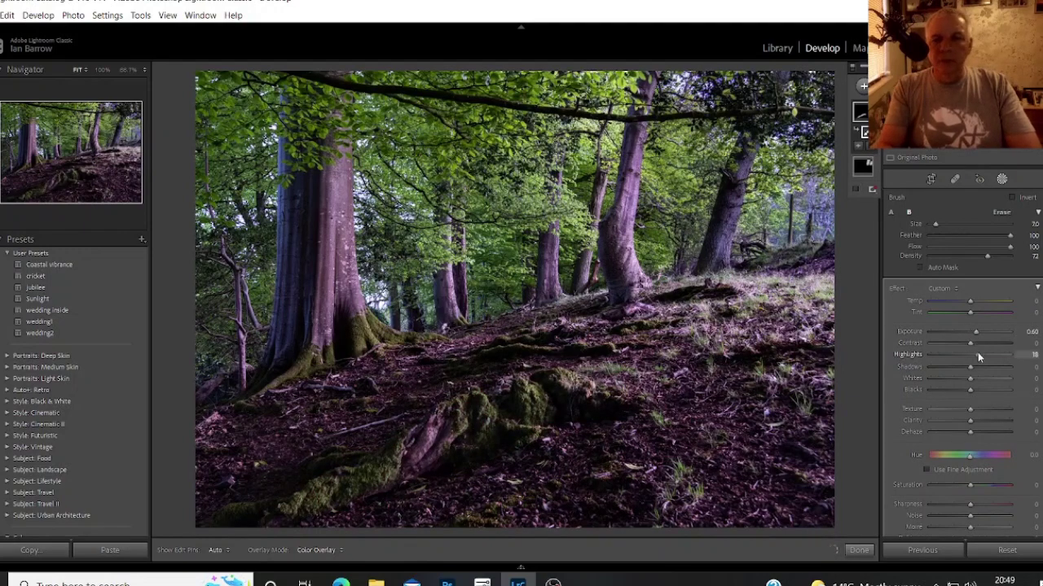
{"action": "mouse_move", "coordinate": [979, 355]}
{"action": "left_mouse_down"}
{"action": "mouse_move", "coordinate": [998, 371]}
{"action": "mouse_move", "coordinate": [981, 370]}
{"action": "left_mouse_up"}
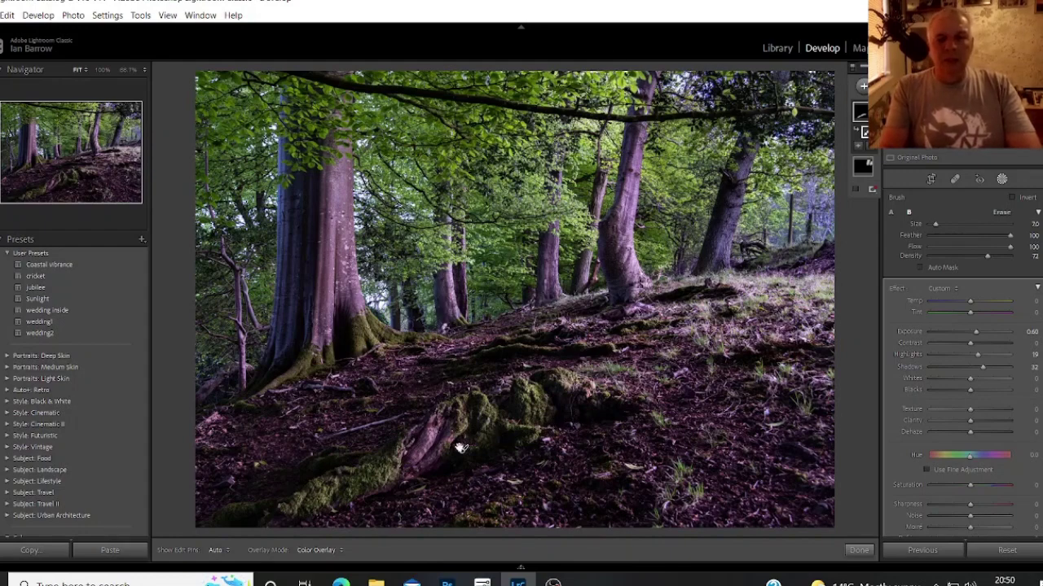
Step: Open the photo in Adobe Photoshop 2022 from the filmstrip thumbnail's Edit In menu
{"action": "mouse_move", "coordinate": [559, 563]}
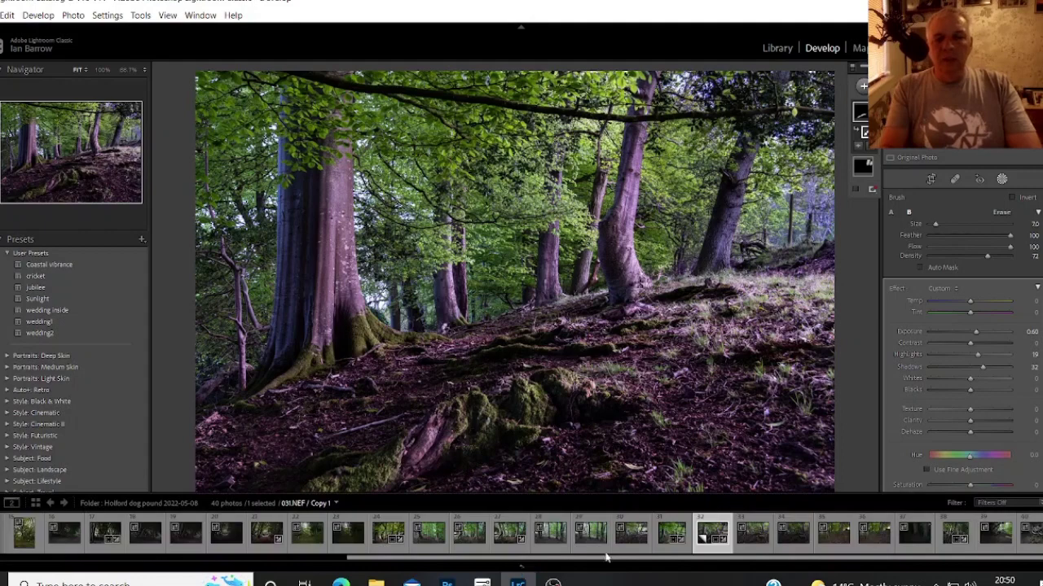
{"action": "right_click", "coordinate": [724, 533]}
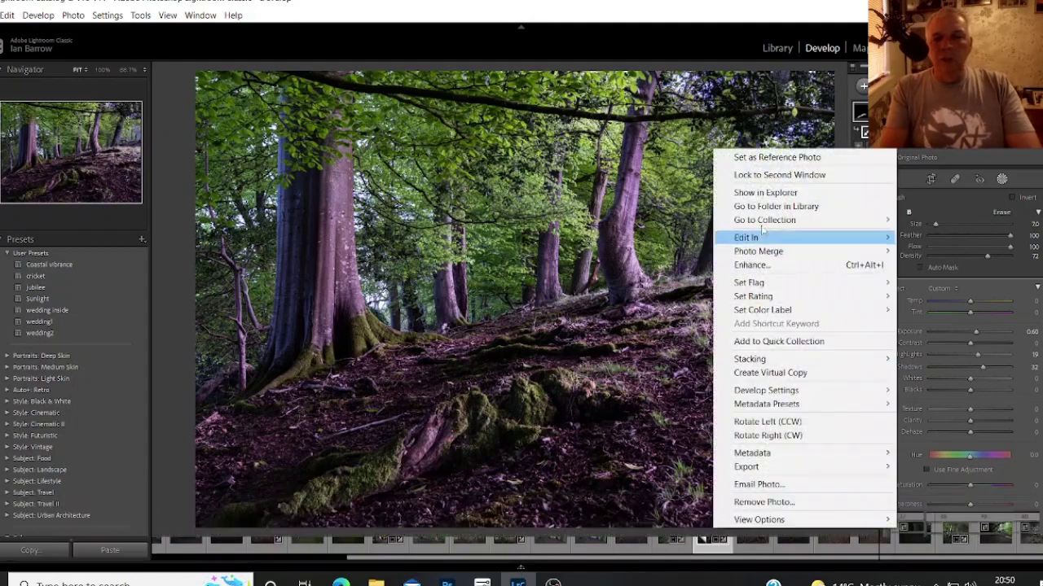
{"action": "mouse_move", "coordinate": [761, 238]}
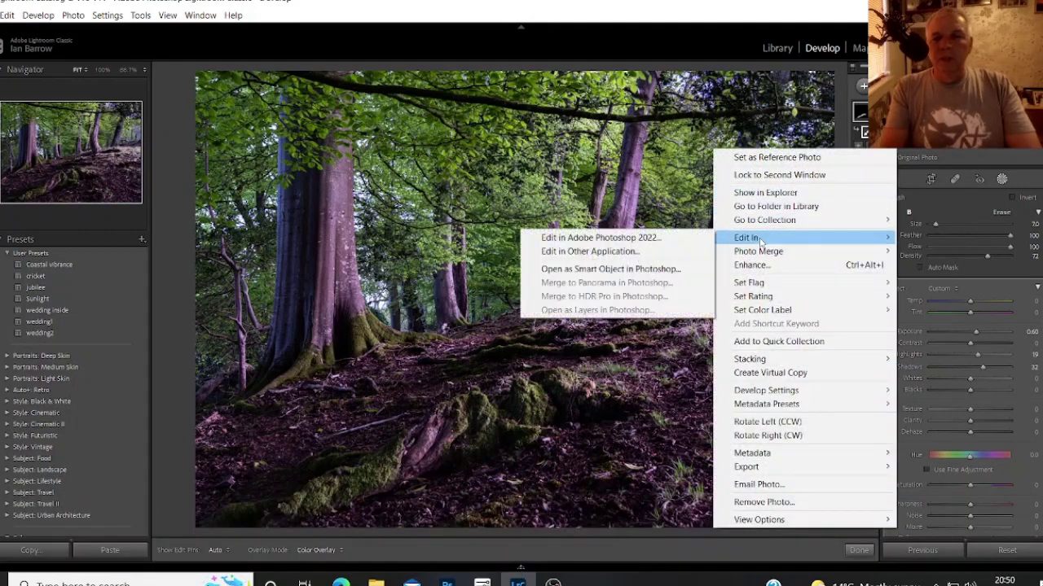
{"action": "left_click", "coordinate": [615, 244]}
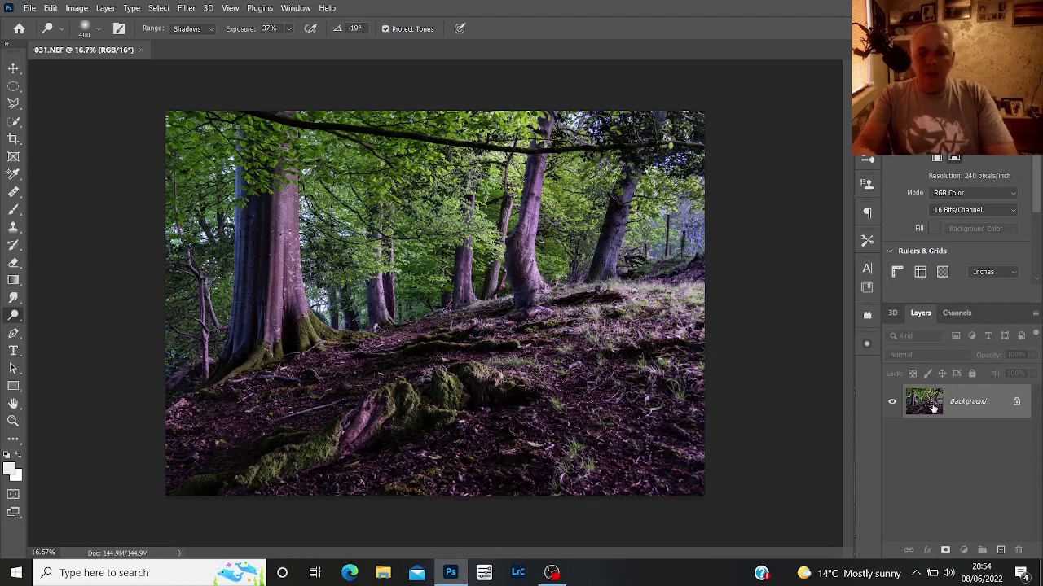
Step: Duplicate the photo twice with Ctrl+J, creating Layer 1 and Layer 1 copy
{"action": "key", "text": "ctrl+j"}
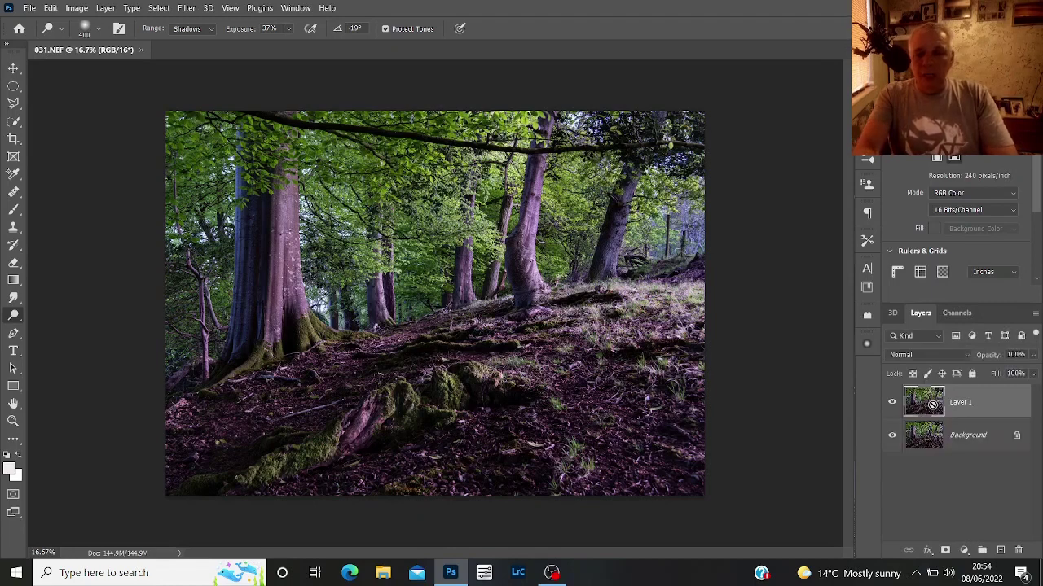
{"action": "key", "text": "ctrl+j"}
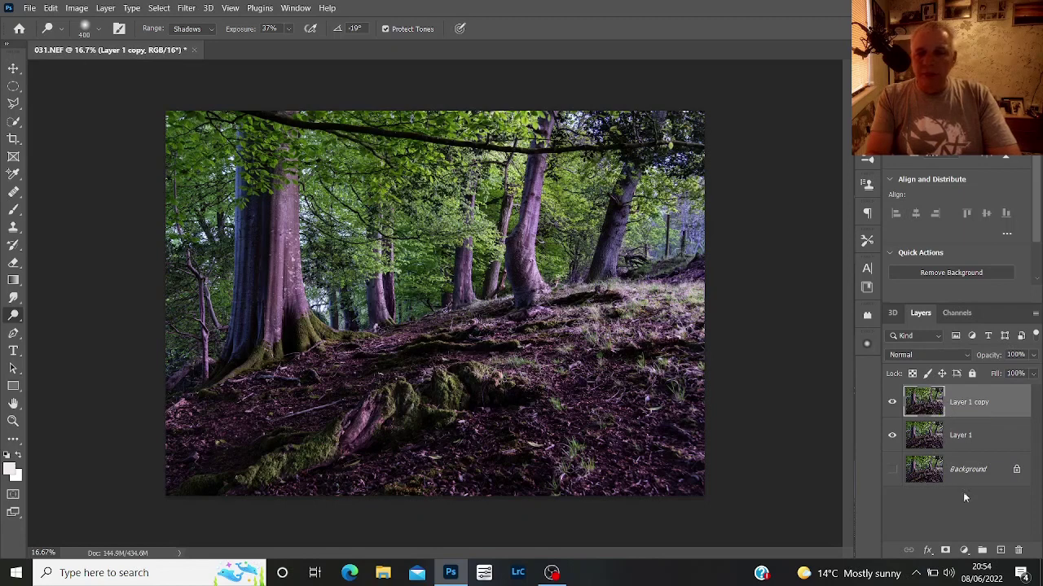
Step: Add a Levels adjustment layer with output levels set to 34 and 211
{"action": "left_click", "coordinate": [965, 549]}
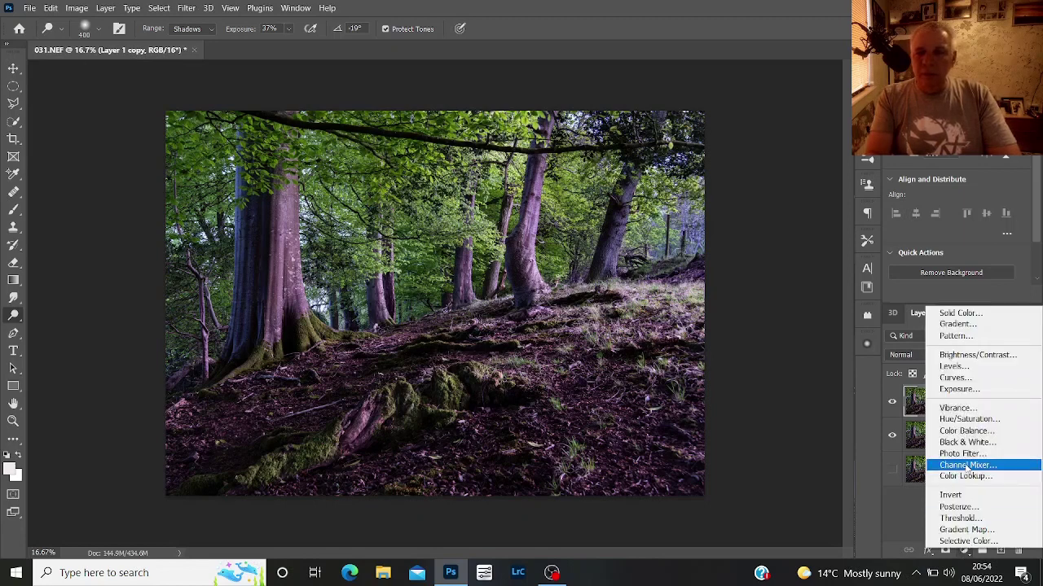
{"action": "left_click", "coordinate": [964, 369]}
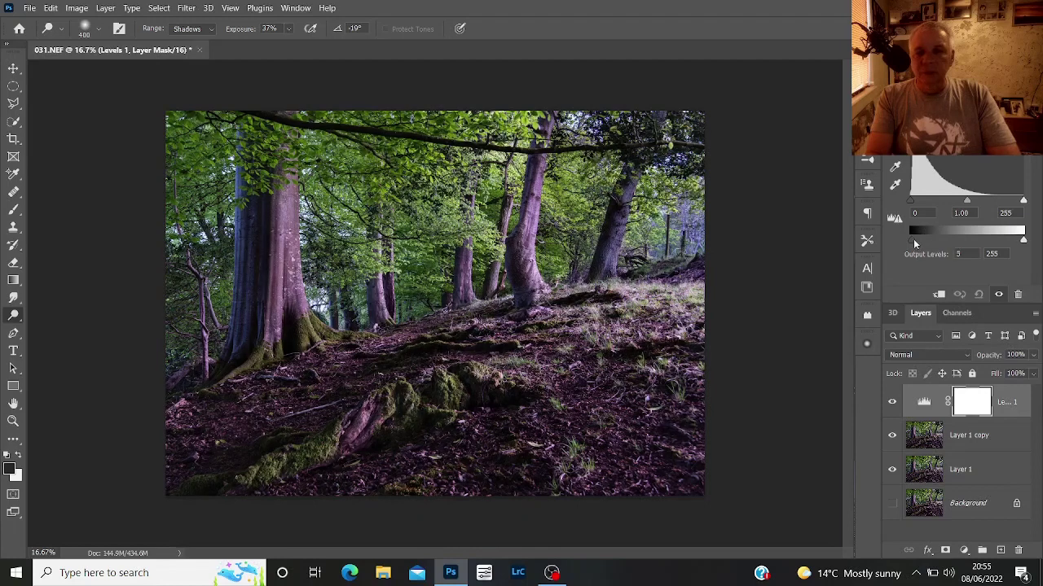
{"action": "left_click_drag", "start_coordinate": [913, 239], "coordinate": [923, 239]}
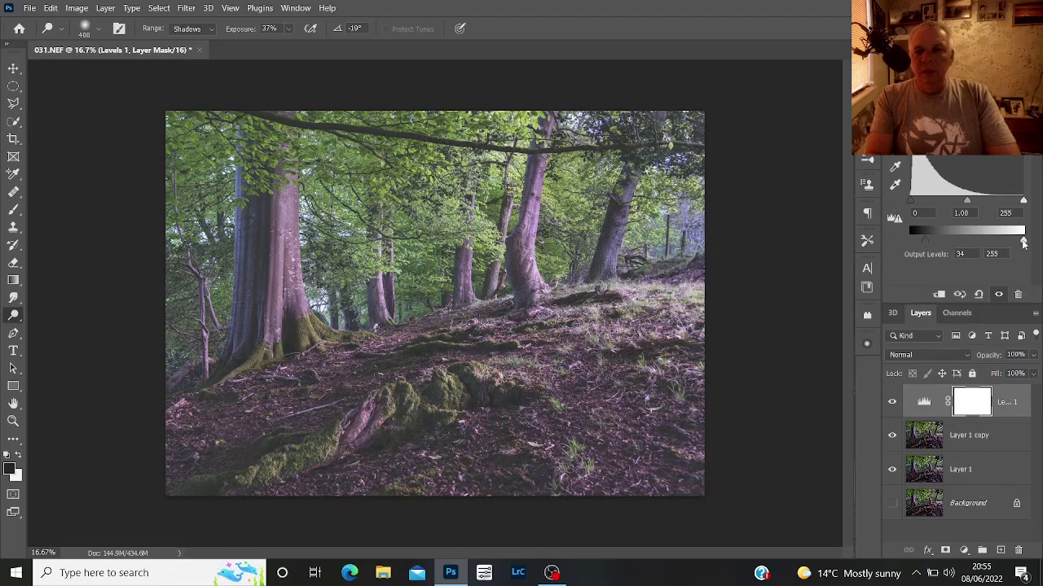
{"action": "left_click_drag", "start_coordinate": [1024, 241], "coordinate": [1007, 242]}
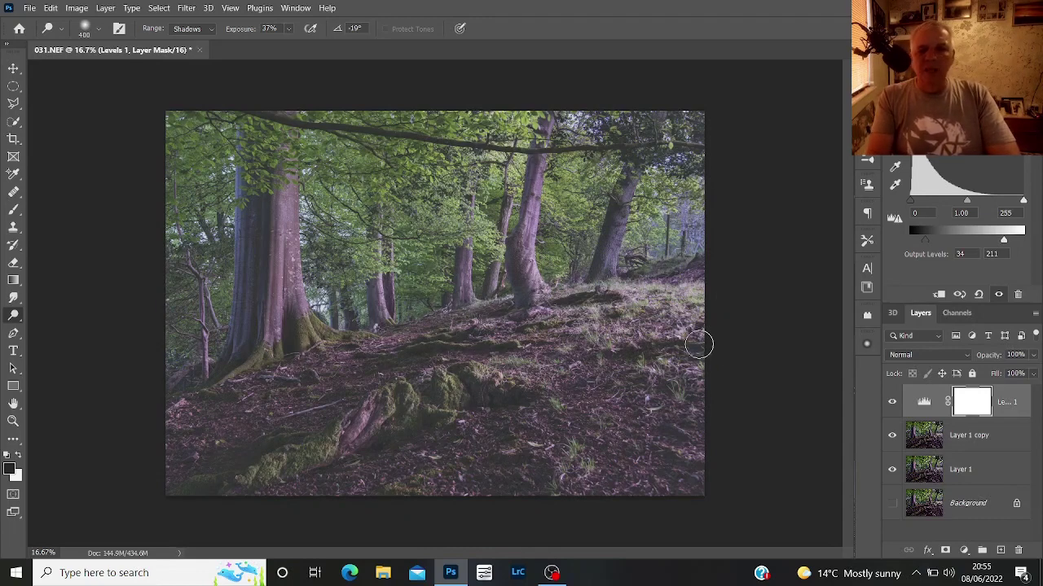
{"action": "left_click", "coordinate": [1034, 356]}
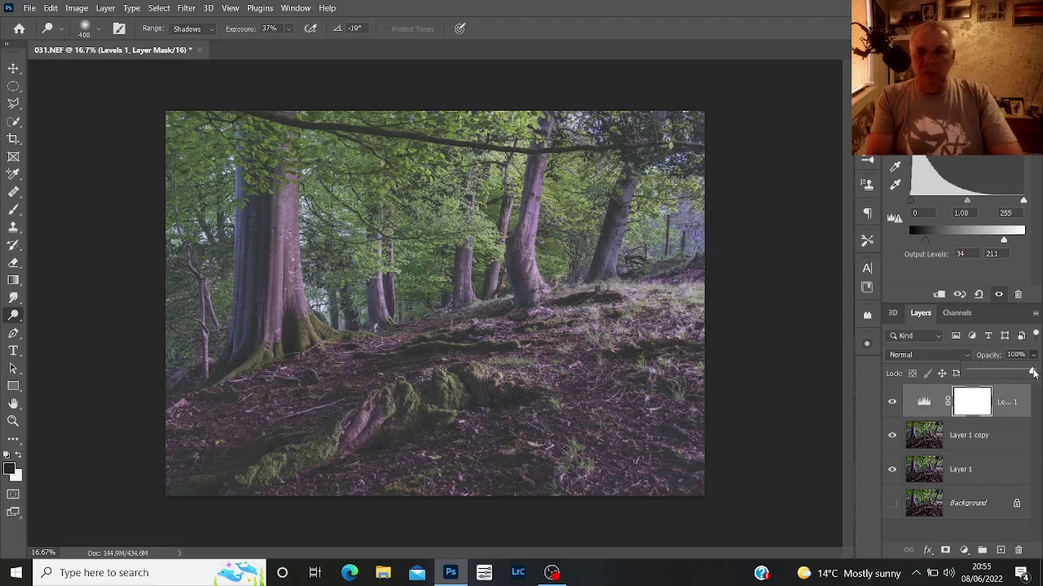
Step: Lower the Levels 1 layer's opacity to 41%
{"action": "left_click_drag", "start_coordinate": [1033, 372], "coordinate": [1024, 374]}
{"action": "left_click_drag", "start_coordinate": [1020, 374], "coordinate": [1005, 376]}
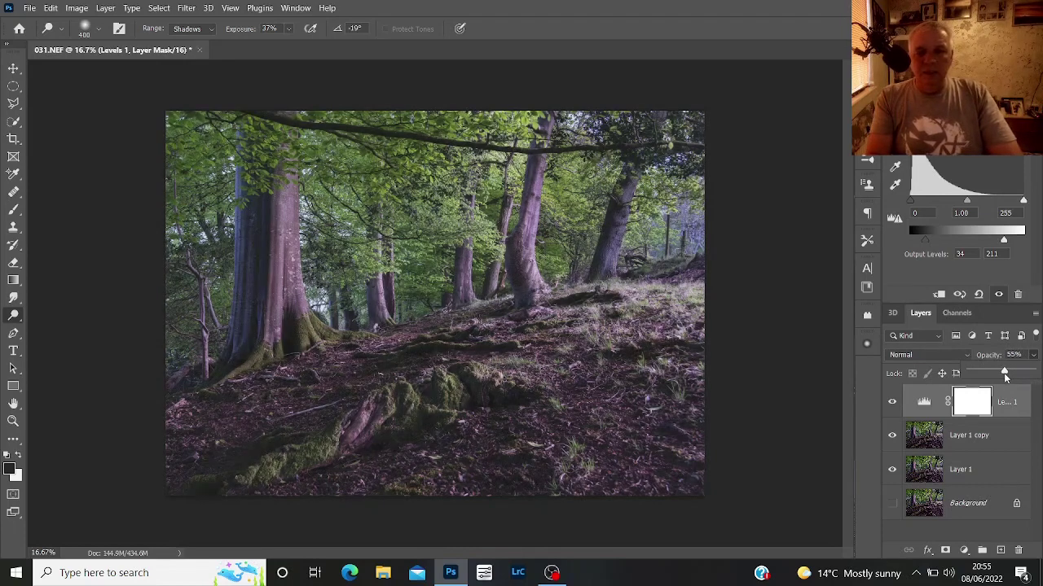
{"action": "left_click_drag", "start_coordinate": [1003, 379], "coordinate": [998, 379]}
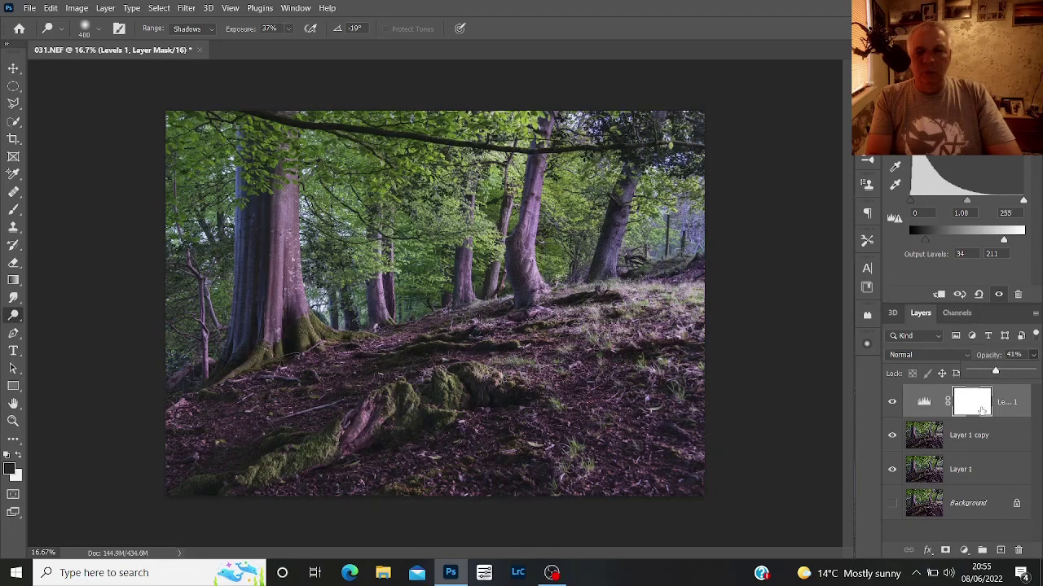
Step: Toggle the Levels 1 adjustment off and on to compare the woodland with and without it
{"action": "left_click", "coordinate": [892, 404]}
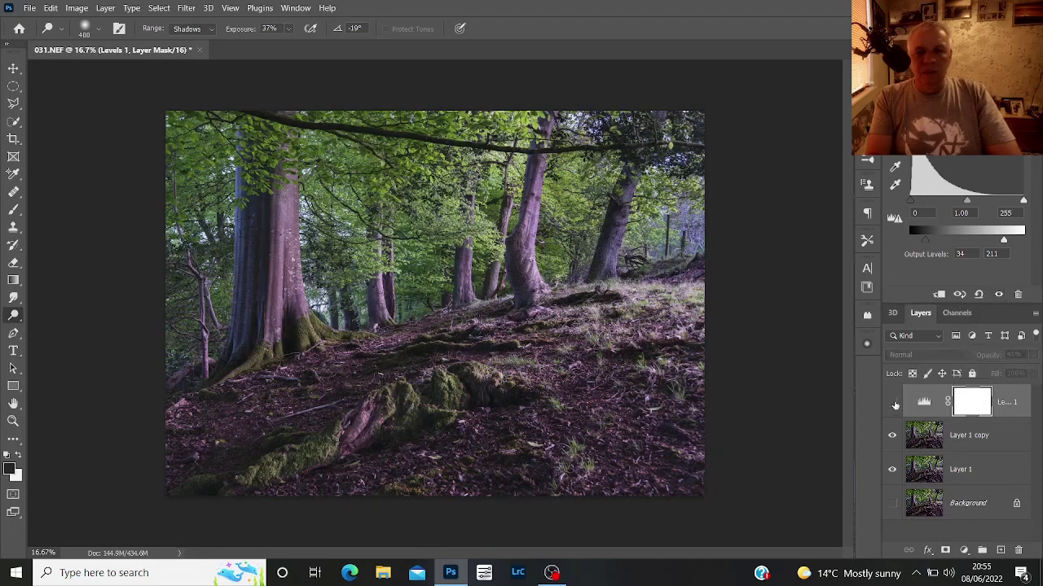
{"action": "left_click", "coordinate": [893, 403]}
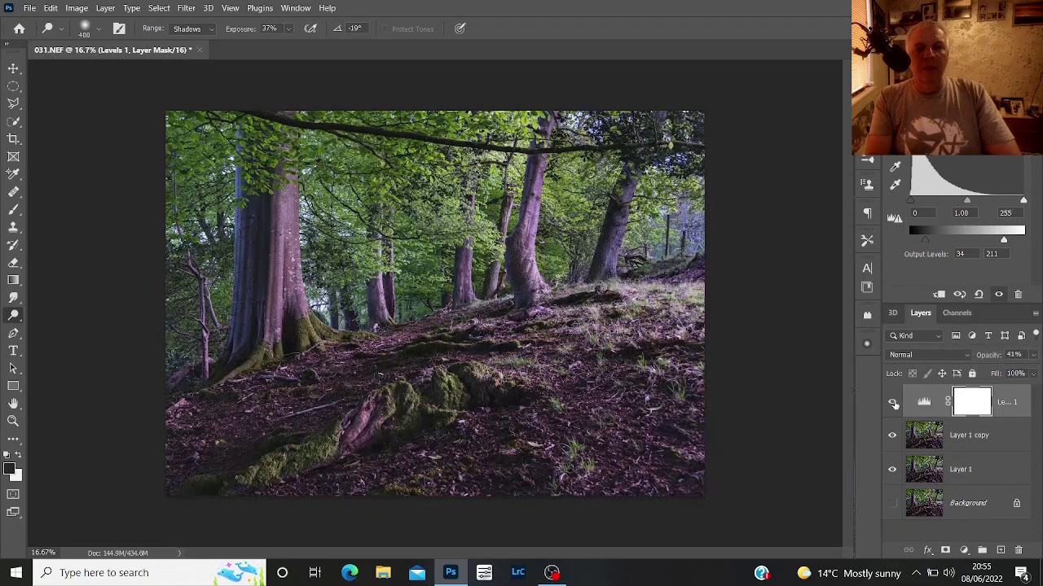
{"action": "left_click", "coordinate": [893, 404]}
{"action": "left_click", "coordinate": [893, 403]}
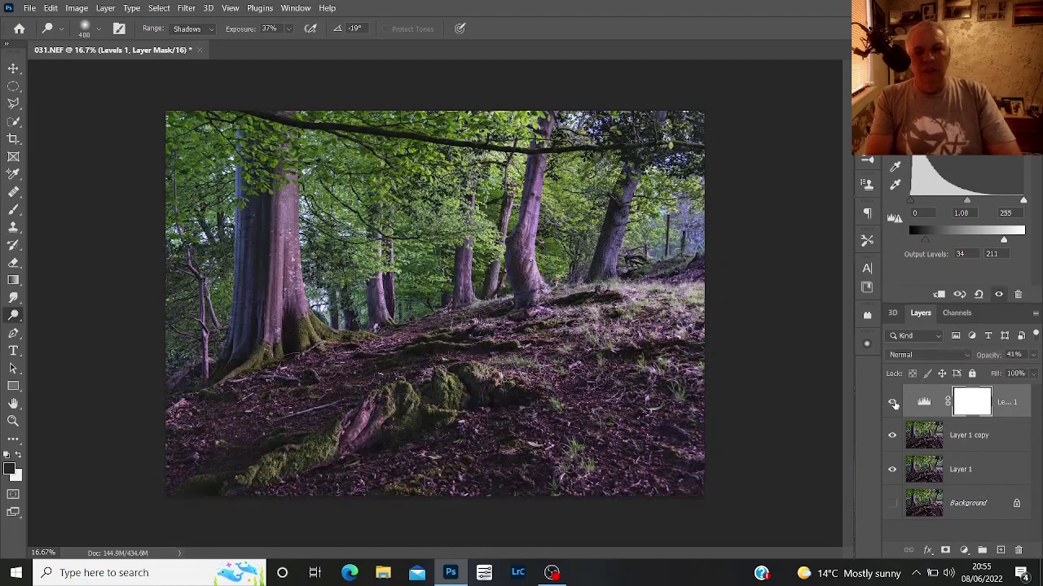
{"action": "left_click", "coordinate": [893, 403]}
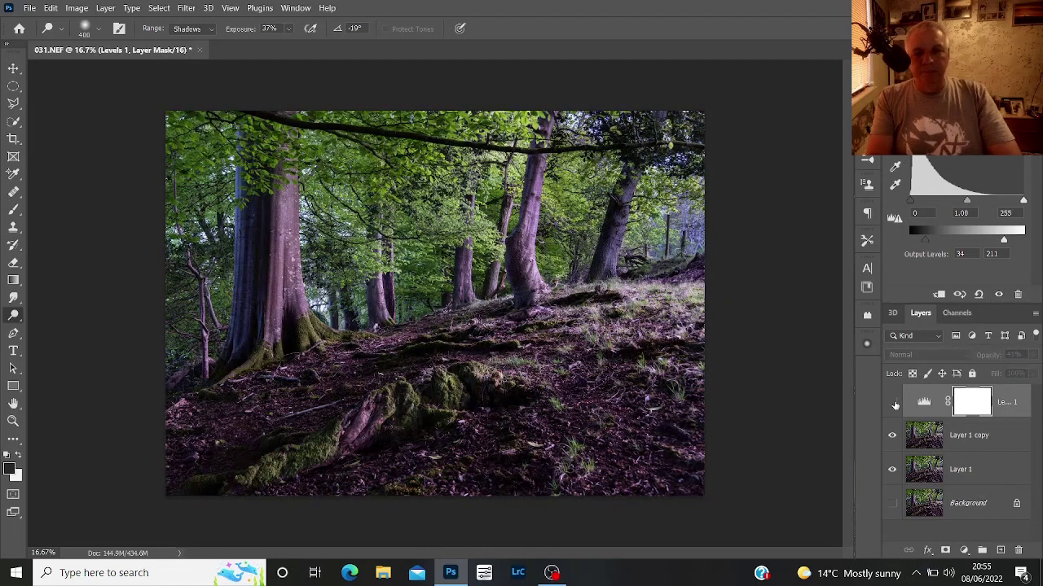
{"action": "left_click", "coordinate": [892, 403]}
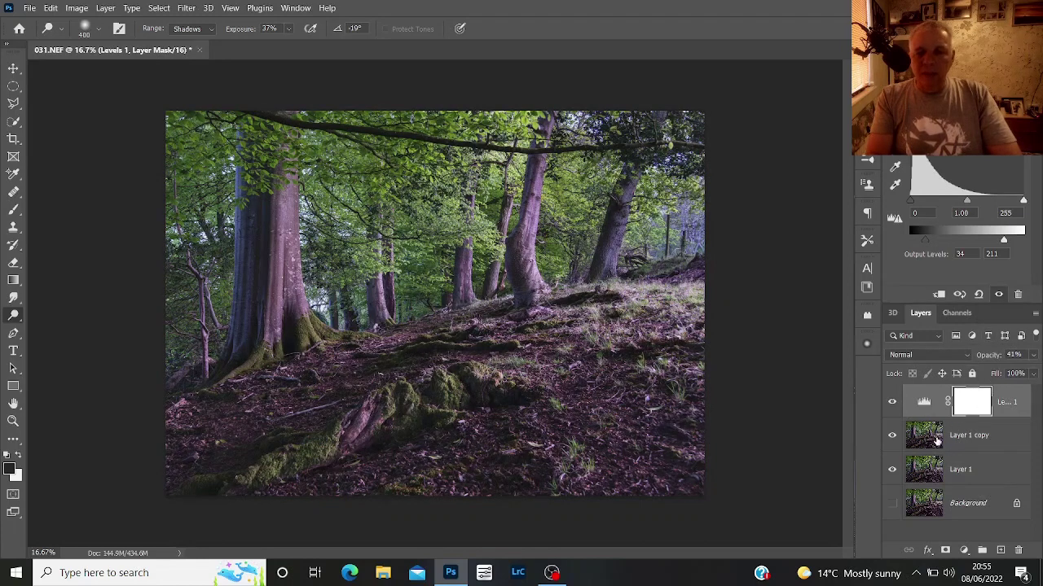
{"action": "left_click", "coordinate": [936, 437]}
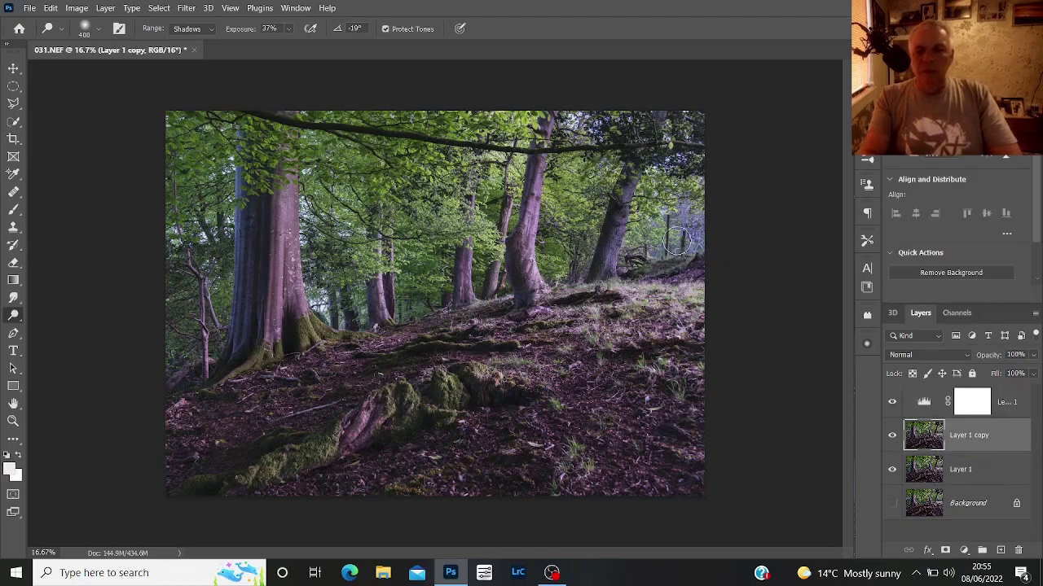
Step: Apply a Gaussian Blur with a 7.0-pixel radius to Layer 1 copy
{"action": "left_click", "coordinate": [186, 8]}
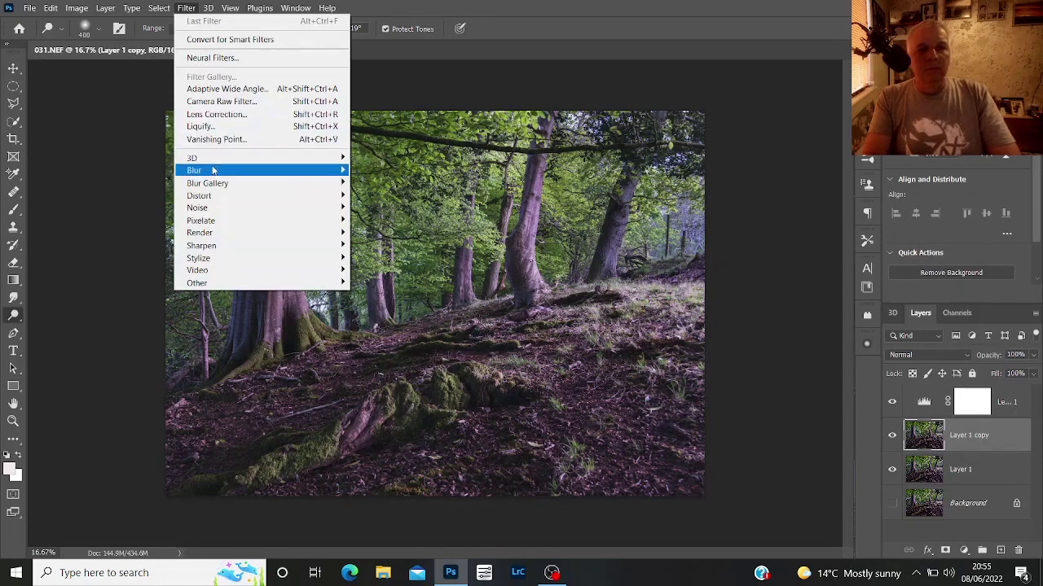
{"action": "mouse_move", "coordinate": [218, 172]}
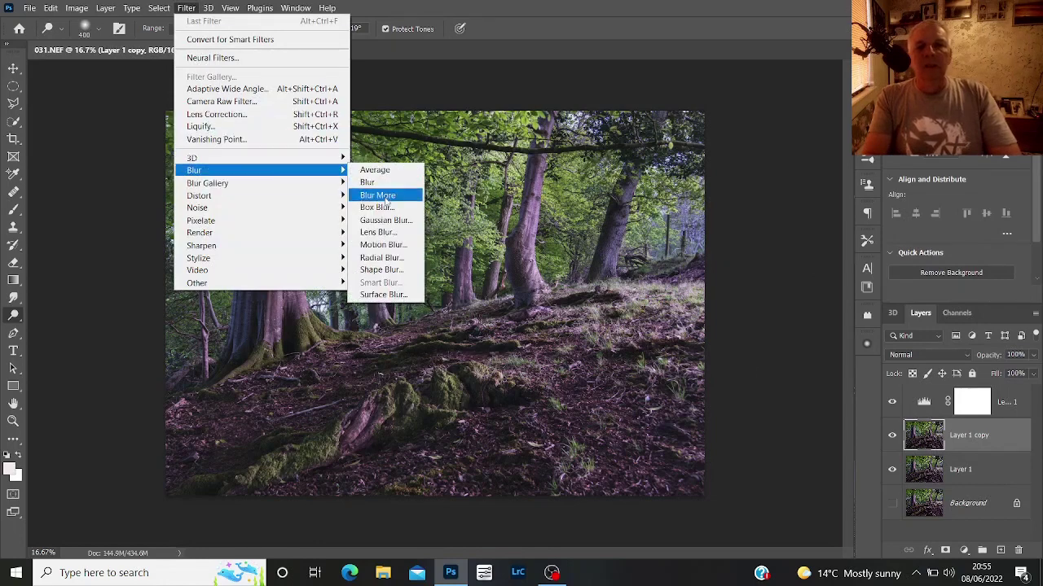
{"action": "left_click", "coordinate": [390, 221]}
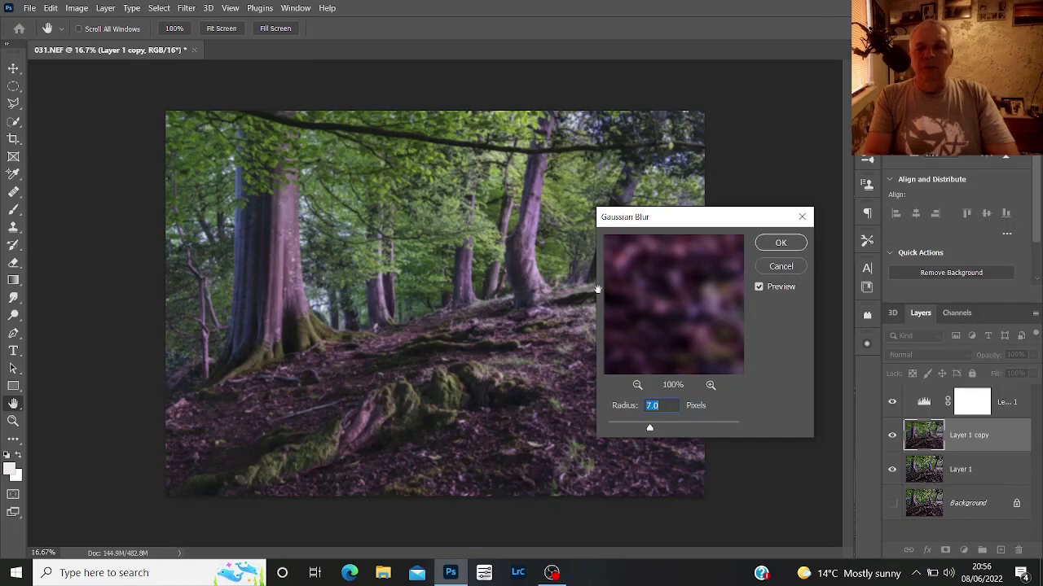
{"action": "left_click", "coordinate": [780, 244]}
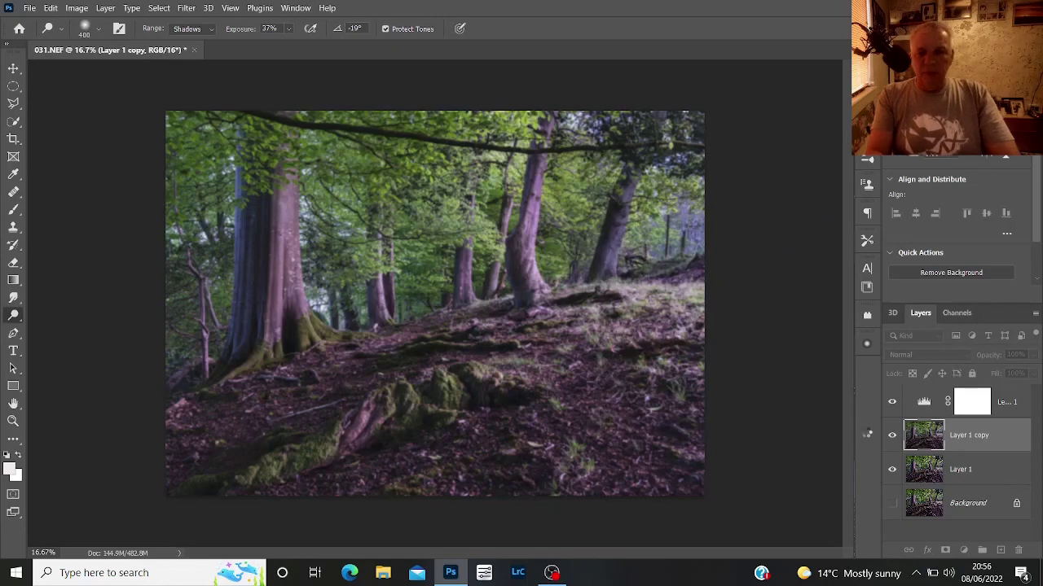
Step: Clip Levels 1 to Layer 1 copy, then toggle Layer 1 copy's visibility to compare
{"action": "left_click", "coordinate": [965, 401]}
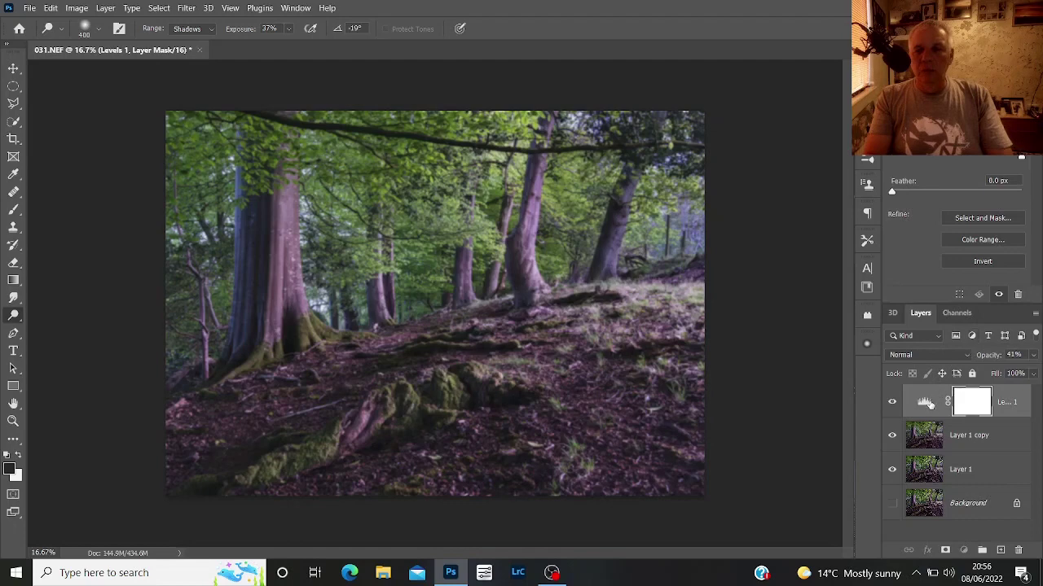
{"action": "left_click", "coordinate": [926, 403]}
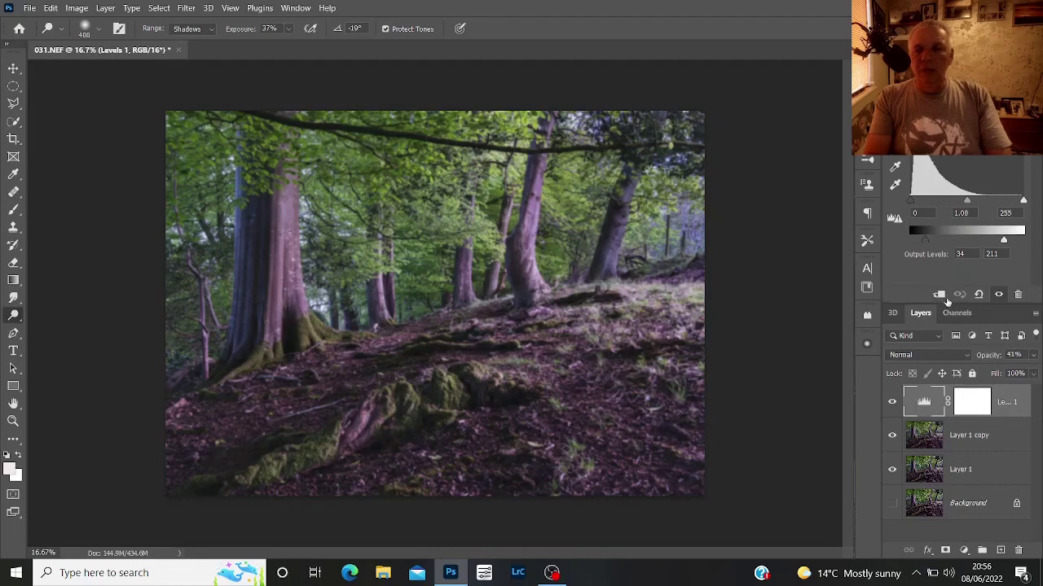
{"action": "left_click", "coordinate": [939, 295]}
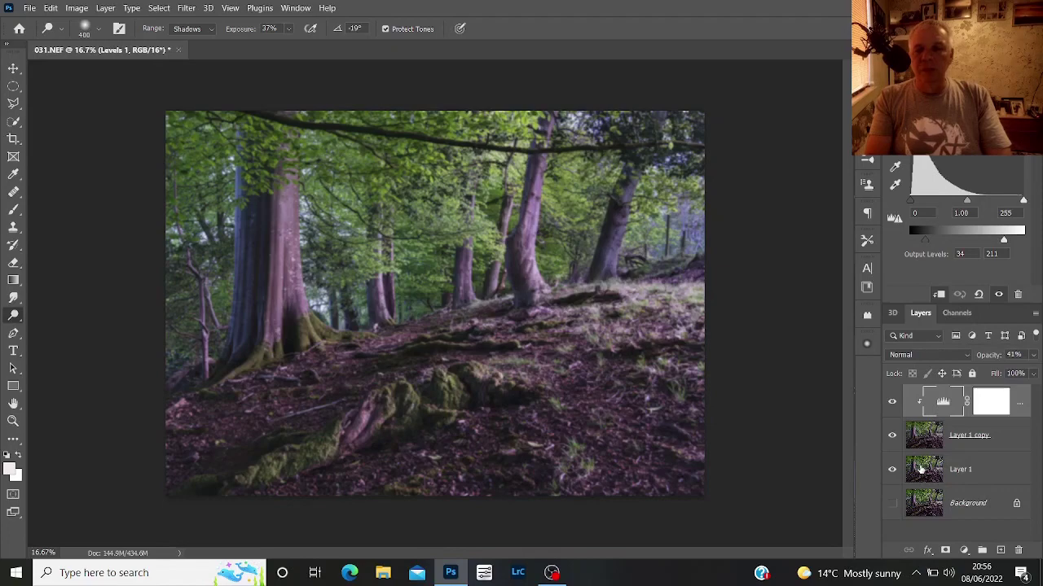
{"action": "left_click", "coordinate": [894, 438]}
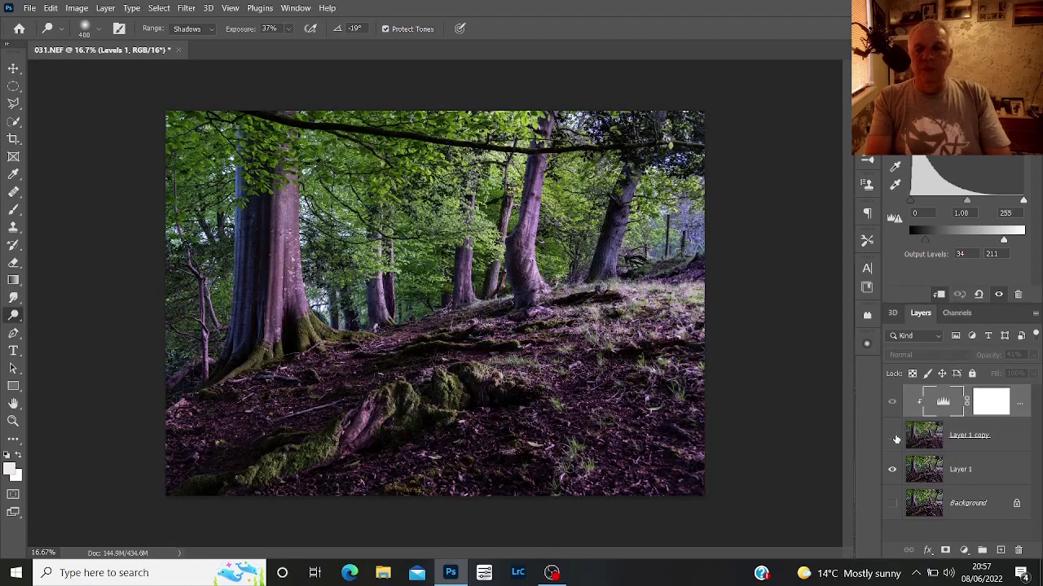
{"action": "left_click", "coordinate": [892, 436]}
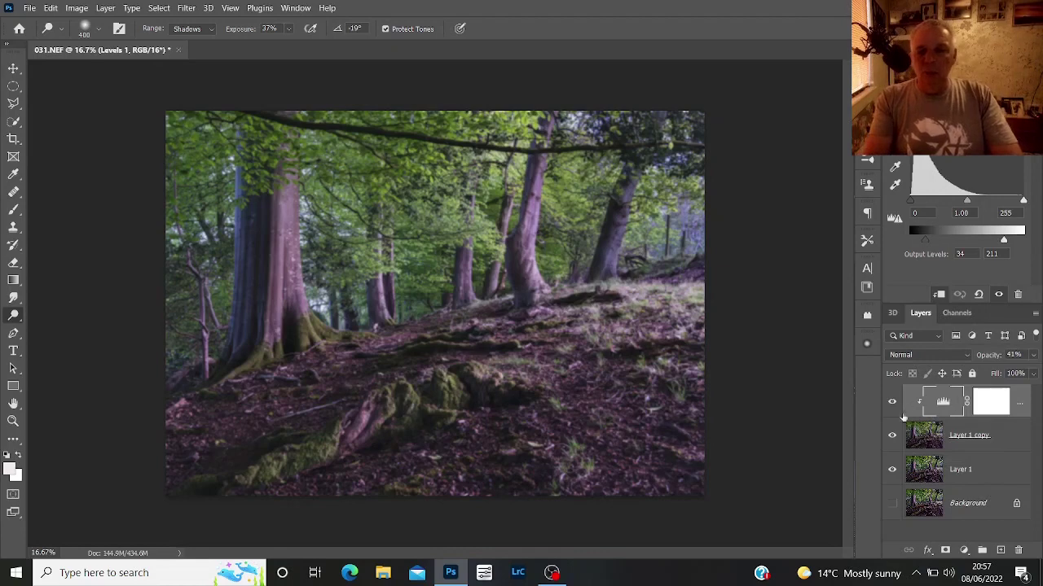
{"action": "left_click", "coordinate": [934, 441]}
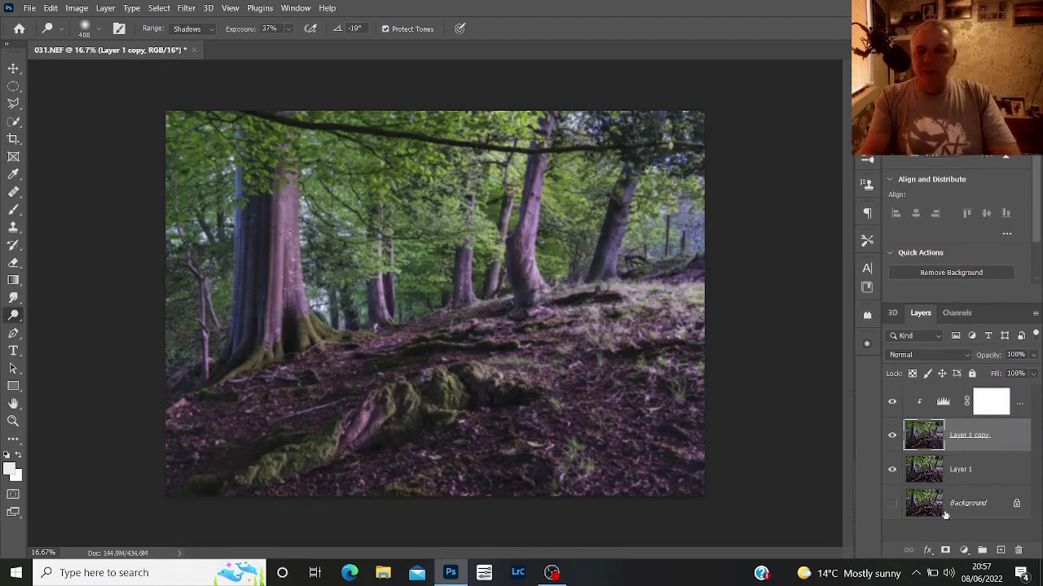
Step: Give Layer 1 copy an inverted black layer mask and set up a white Brush
{"action": "left_click", "coordinate": [945, 551]}
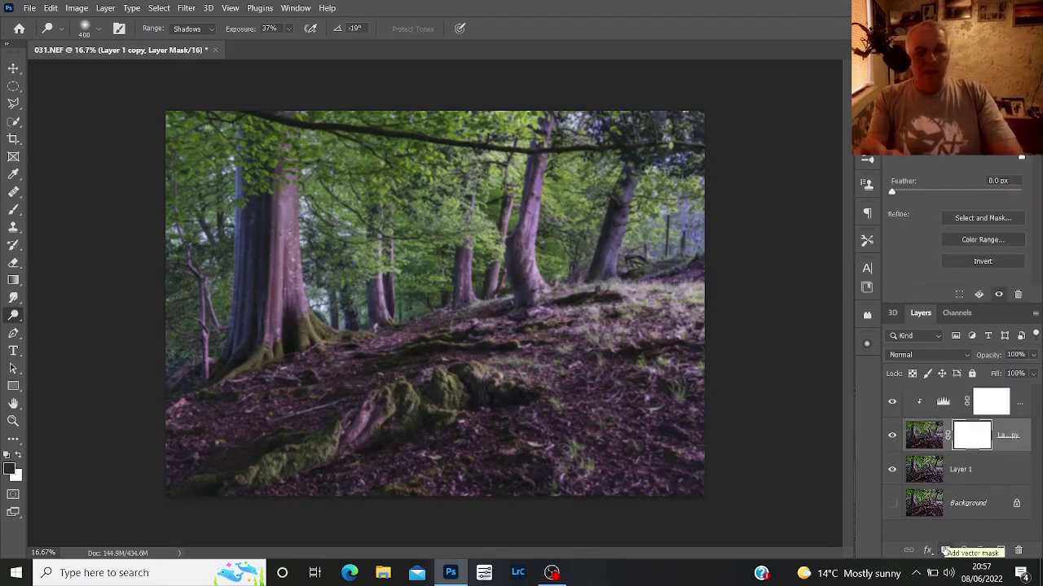
{"action": "key", "text": "ctrl+i"}
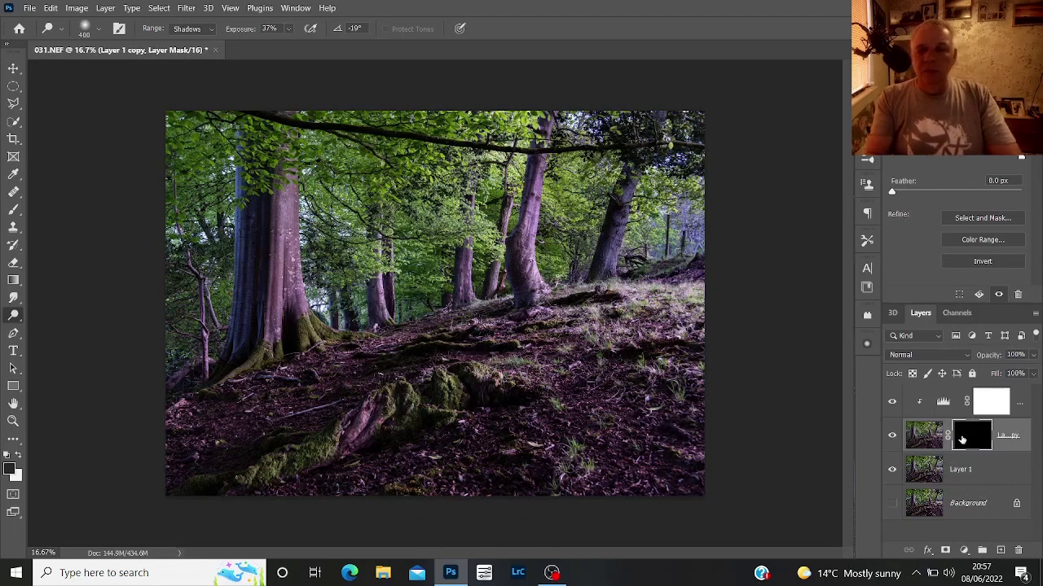
{"action": "left_click", "coordinate": [19, 456]}
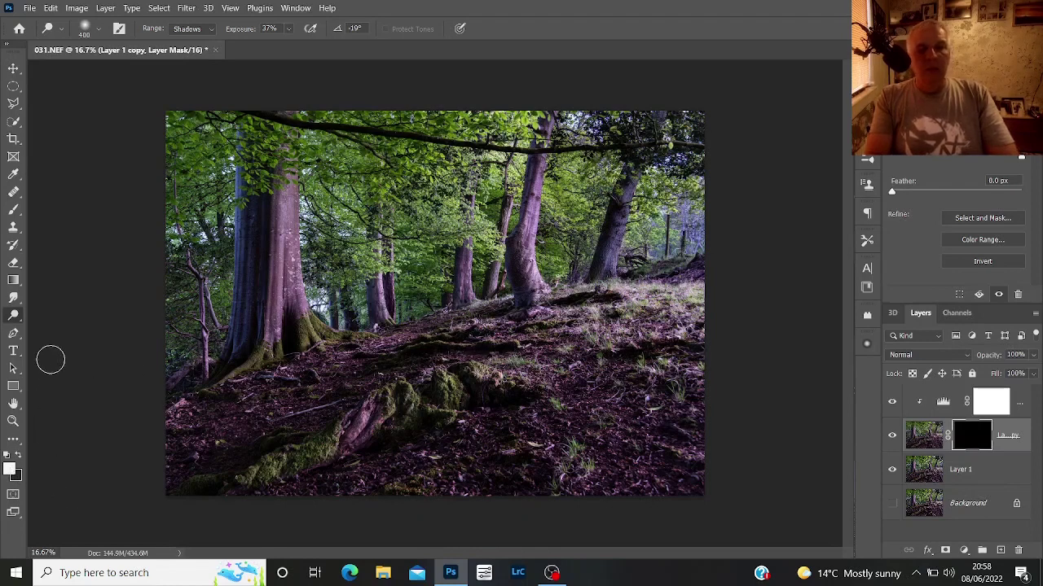
{"action": "left_click", "coordinate": [17, 211]}
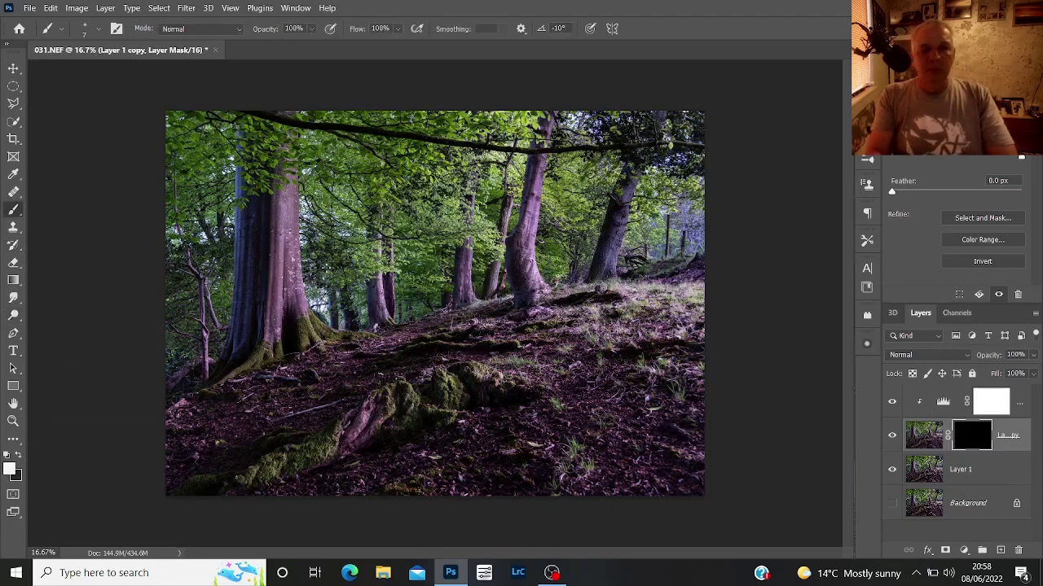
Step: Enlarge the brush and set its opacity to 30% and flow to 59%
{"action": "key", "text": "bracketright"}
{"action": "key", "text": "bracketright"}
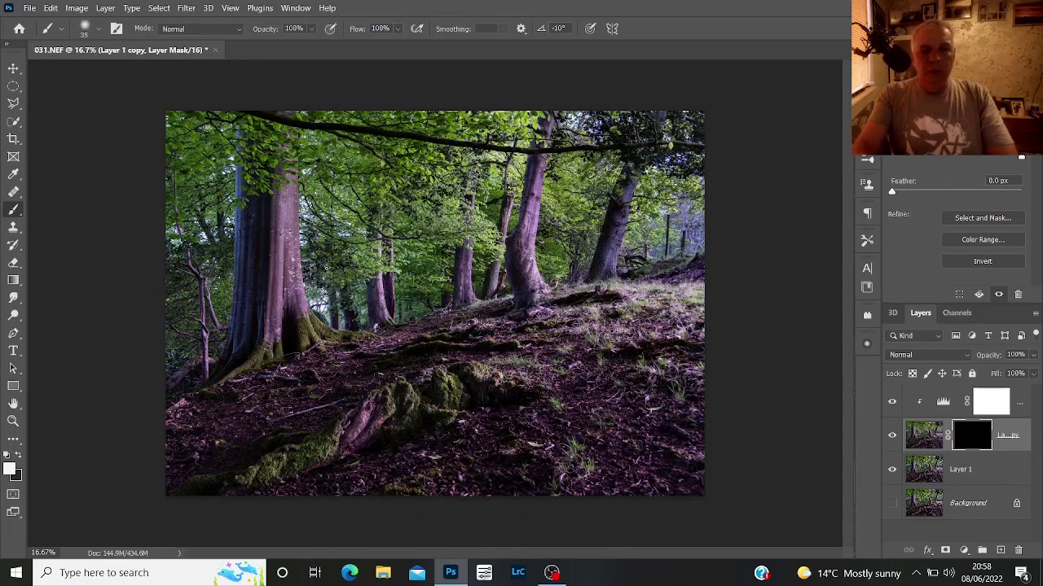
{"action": "key", "text": "bracketright"}
{"action": "key", "text": "bracketright"}
{"action": "key", "text": "bracketright"}
{"action": "key", "text": "bracketright"}
{"action": "key", "text": "bracketright"}
{"action": "key", "text": "bracketright"}
{"action": "key", "text": "bracketright"}
{"action": "key", "text": "bracketright"}
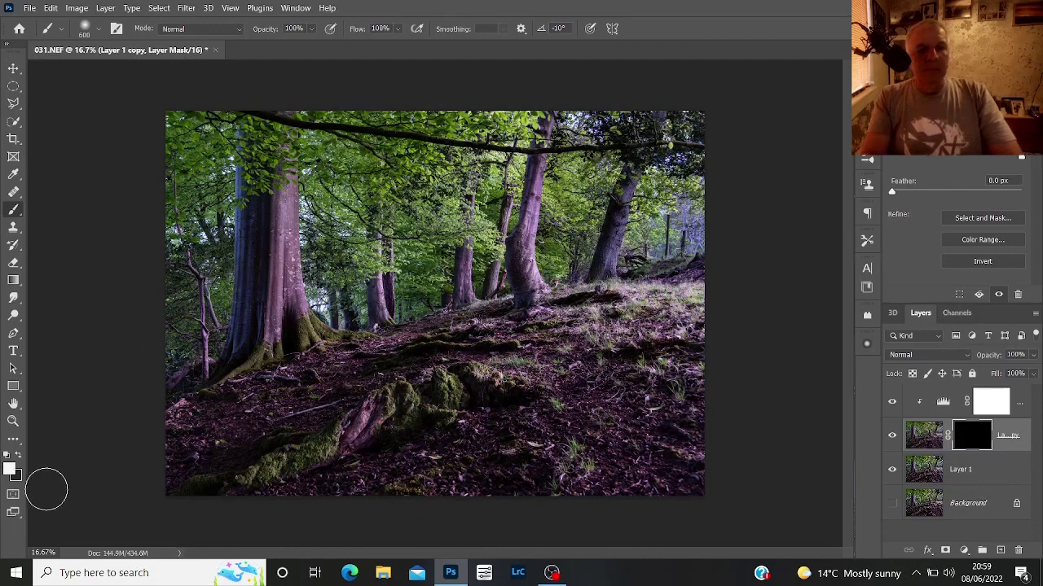
{"action": "left_click", "coordinate": [312, 31]}
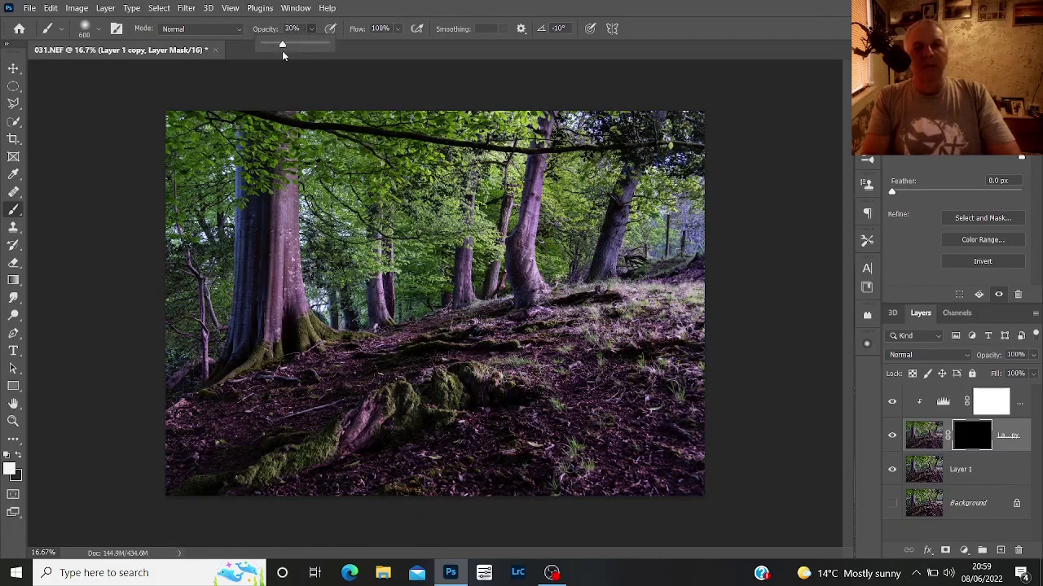
{"action": "left_click", "coordinate": [397, 29]}
{"action": "left_click", "coordinate": [397, 29]}
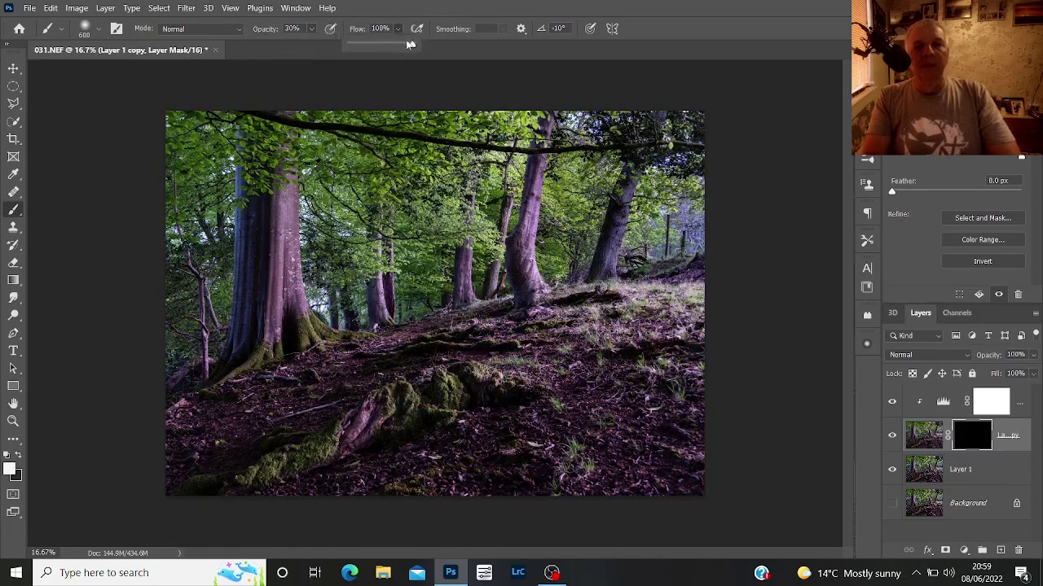
{"action": "left_click_drag", "start_coordinate": [414, 45], "coordinate": [385, 49]}
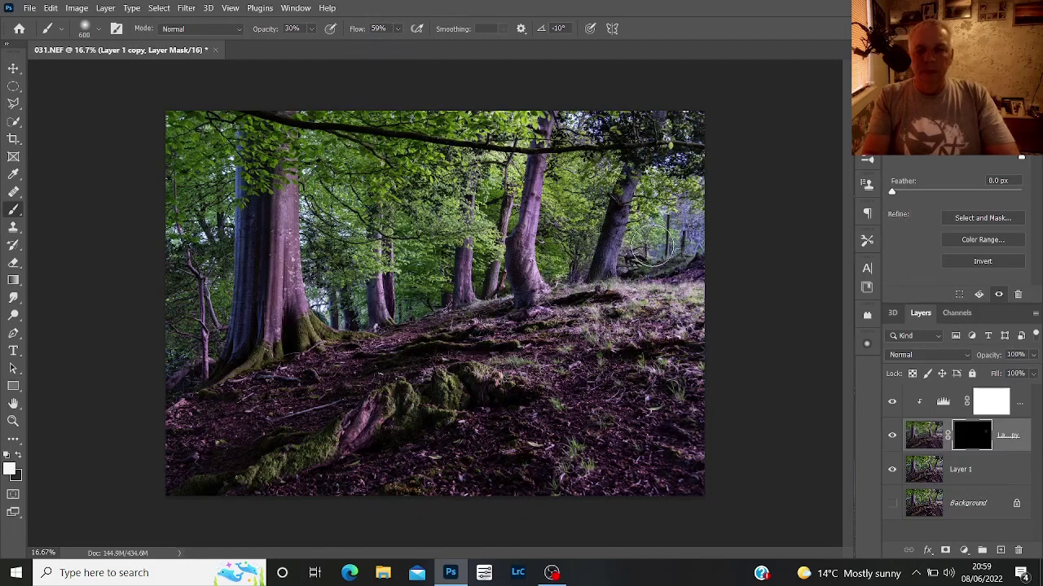
Step: Paint white on the mask over the right-edge, middle and left background trees
{"action": "mouse_move", "coordinate": [674, 241]}
{"action": "left_mouse_down"}
{"action": "mouse_move", "coordinate": [664, 237]}
{"action": "mouse_move", "coordinate": [698, 215]}
{"action": "mouse_move", "coordinate": [677, 248]}
{"action": "mouse_move", "coordinate": [631, 248]}
{"action": "mouse_move", "coordinate": [684, 237]}
{"action": "mouse_move", "coordinate": [662, 259]}
{"action": "mouse_move", "coordinate": [685, 232]}
{"action": "left_mouse_up"}
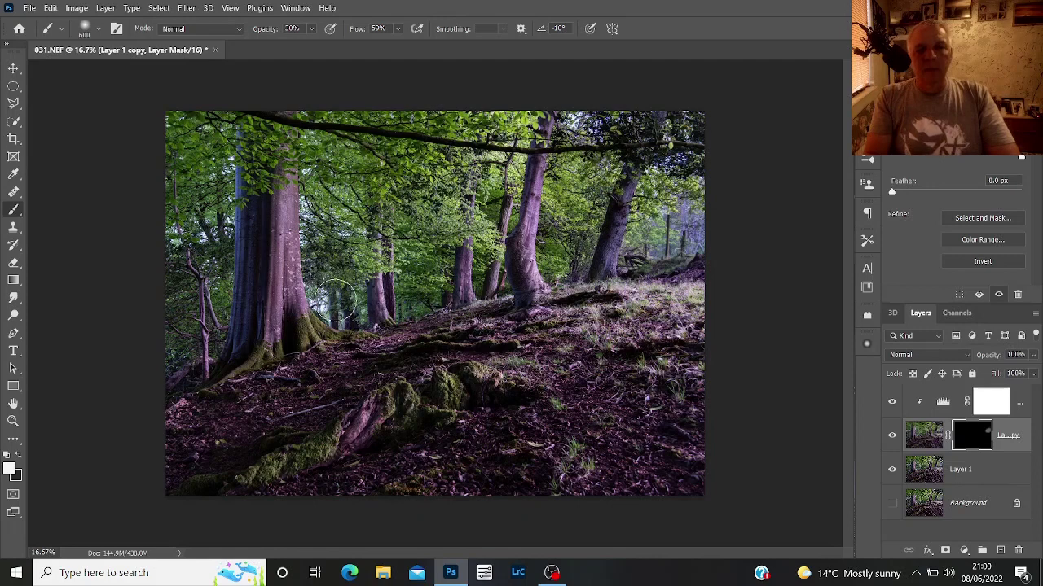
{"action": "left_click_drag", "start_coordinate": [350, 309], "coordinate": [330, 286]}
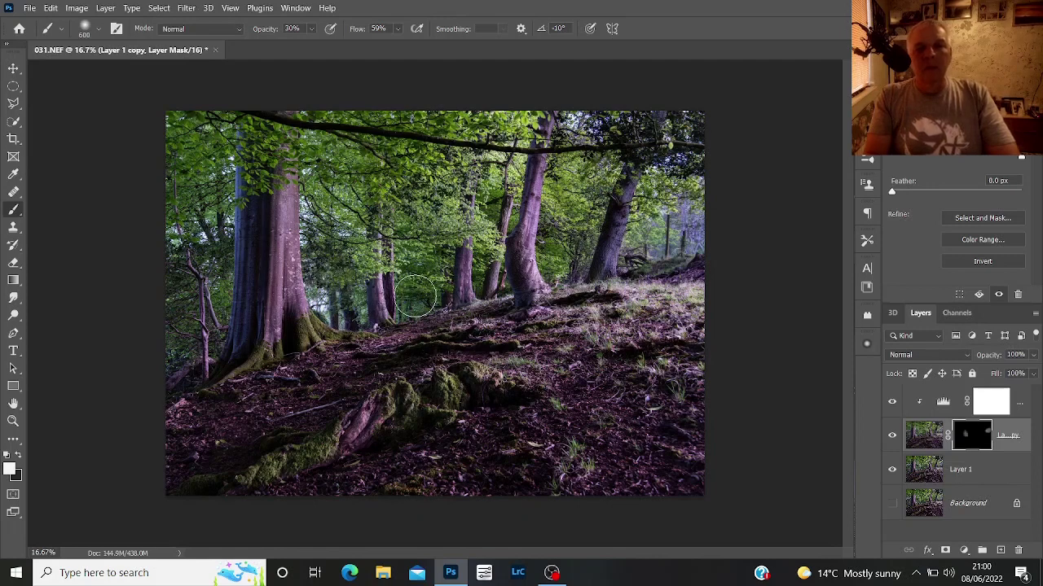
{"action": "mouse_move", "coordinate": [417, 295]}
{"action": "left_mouse_down"}
{"action": "mouse_move", "coordinate": [357, 285]}
{"action": "mouse_move", "coordinate": [346, 262]}
{"action": "mouse_move", "coordinate": [350, 306]}
{"action": "mouse_move", "coordinate": [326, 252]}
{"action": "mouse_move", "coordinate": [327, 299]}
{"action": "mouse_move", "coordinate": [365, 331]}
{"action": "mouse_move", "coordinate": [346, 291]}
{"action": "left_mouse_up"}
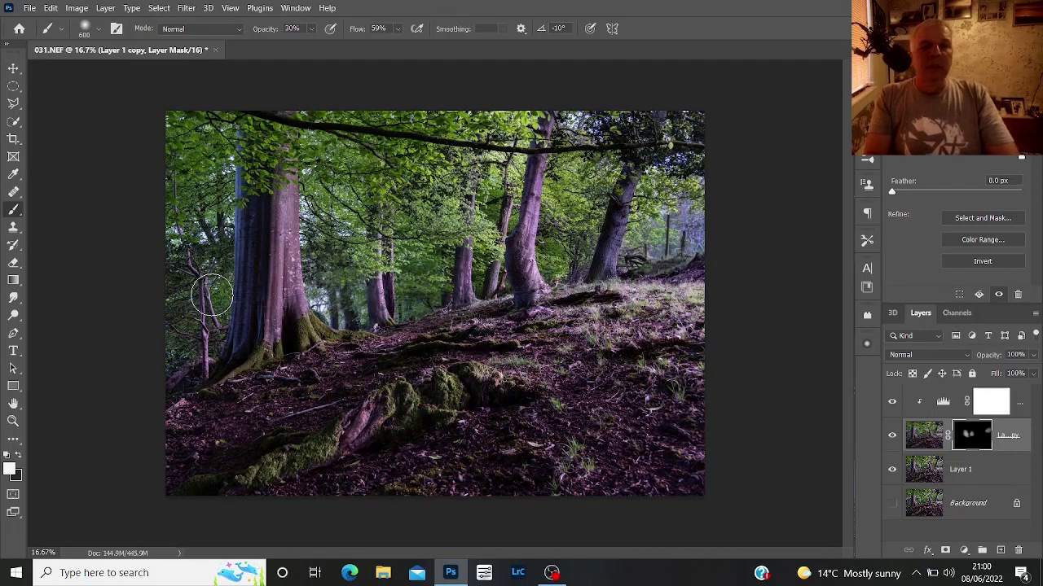
{"action": "mouse_move", "coordinate": [205, 298]}
{"action": "left_mouse_down"}
{"action": "mouse_move", "coordinate": [202, 341]}
{"action": "mouse_move", "coordinate": [200, 277]}
{"action": "mouse_move", "coordinate": [181, 367]}
{"action": "mouse_move", "coordinate": [189, 251]}
{"action": "mouse_move", "coordinate": [174, 318]}
{"action": "mouse_move", "coordinate": [181, 358]}
{"action": "mouse_move", "coordinate": [212, 304]}
{"action": "mouse_move", "coordinate": [212, 266]}
{"action": "mouse_move", "coordinate": [202, 301]}
{"action": "mouse_move", "coordinate": [177, 322]}
{"action": "mouse_move", "coordinate": [200, 276]}
{"action": "mouse_move", "coordinate": [192, 365]}
{"action": "mouse_move", "coordinate": [191, 304]}
{"action": "left_mouse_up"}
{"action": "left_click_drag", "start_coordinate": [213, 234], "coordinate": [179, 243]}
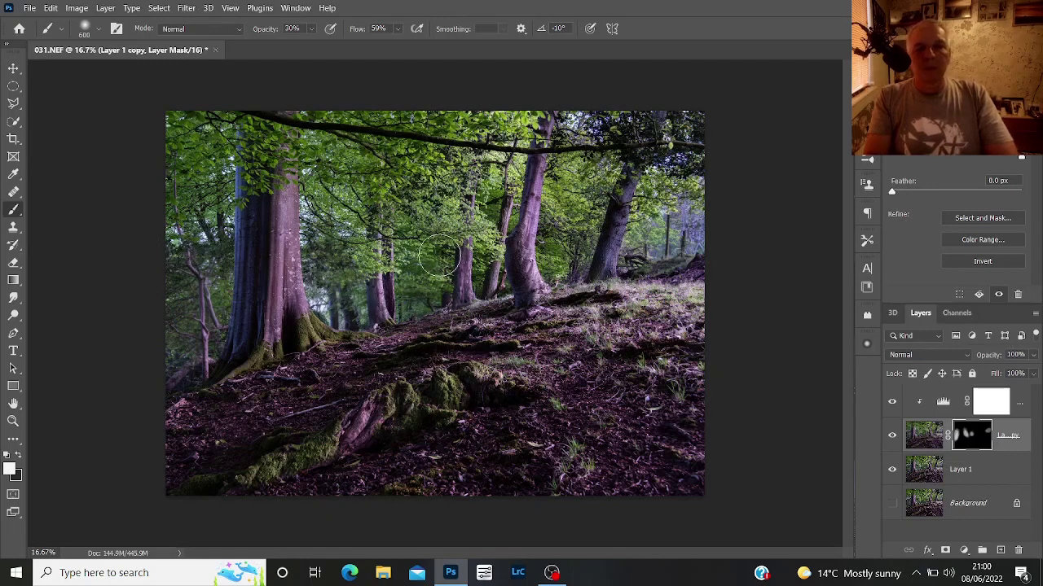
{"action": "left_click_drag", "start_coordinate": [558, 236], "coordinate": [557, 258]}
Step: Resize the brush to 400 and paint white across the middle-distance trees
{"action": "key", "text": "bracketleft"}
{"action": "key", "text": "bracketleft"}
{"action": "key", "text": "bracketleft"}
{"action": "key", "text": "bracketleft"}
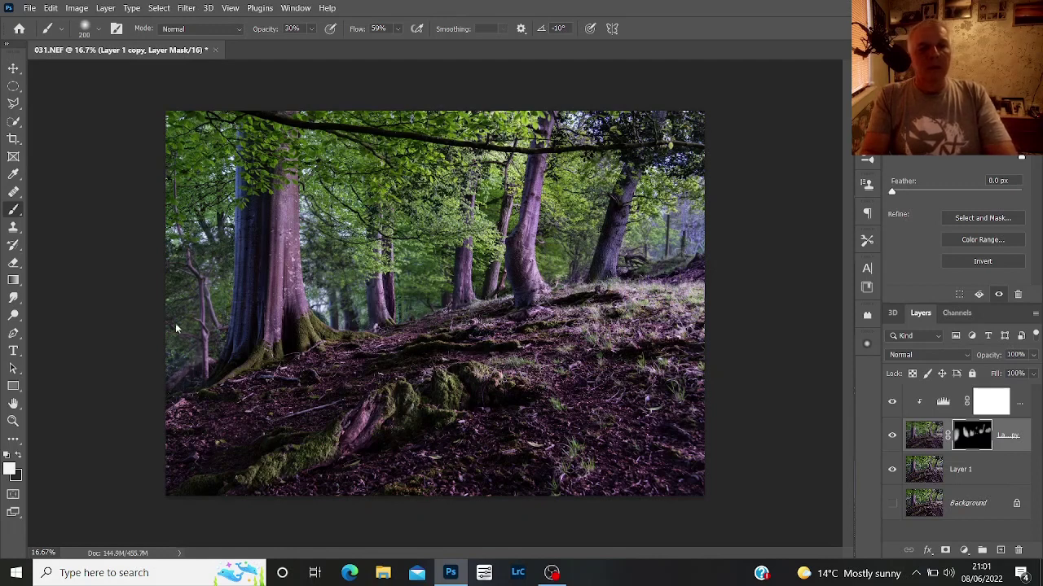
{"action": "key", "text": "bracketright"}
{"action": "key", "text": "bracketright"}
{"action": "key", "text": "bracketright"}
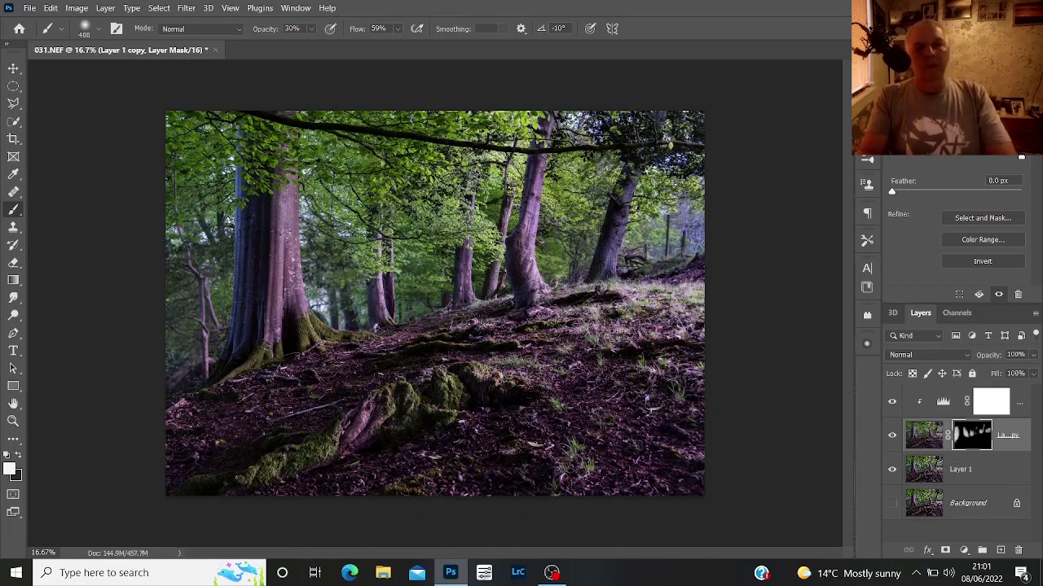
{"action": "mouse_move", "coordinate": [336, 200]}
{"action": "left_mouse_down"}
{"action": "mouse_move", "coordinate": [345, 215]}
{"action": "mouse_move", "coordinate": [446, 203]}
{"action": "left_mouse_up"}
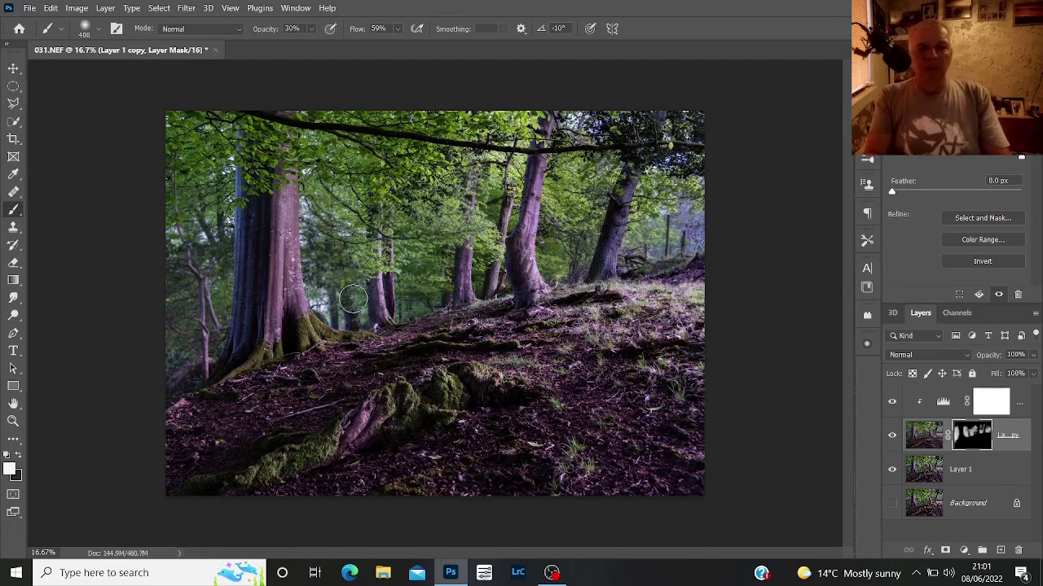
Step: Set brush opacity to 11% and paint a faint stroke from the middle trees to the slope
{"action": "left_click", "coordinate": [312, 31]}
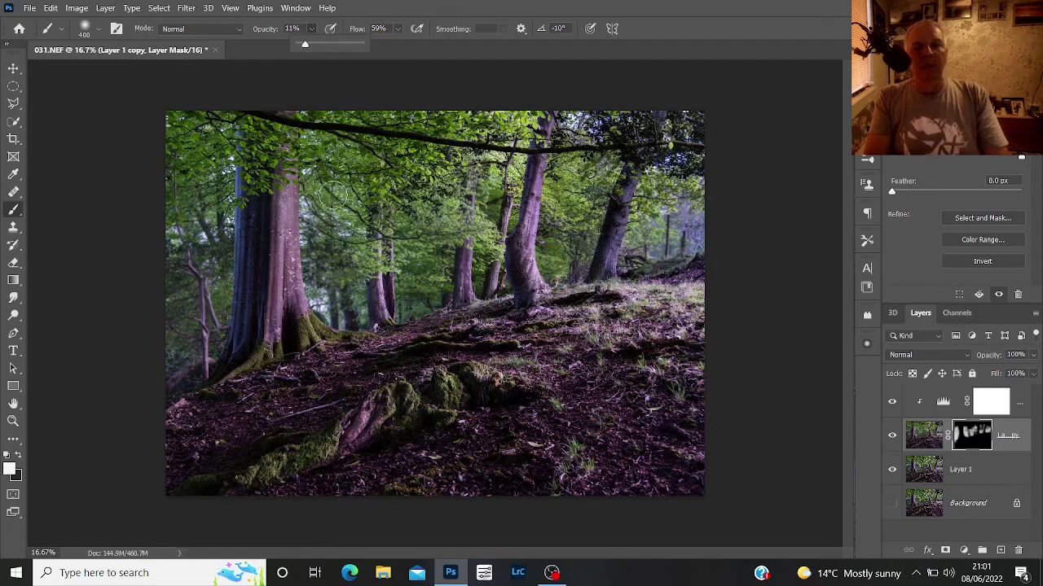
{"action": "left_click", "coordinate": [373, 244]}
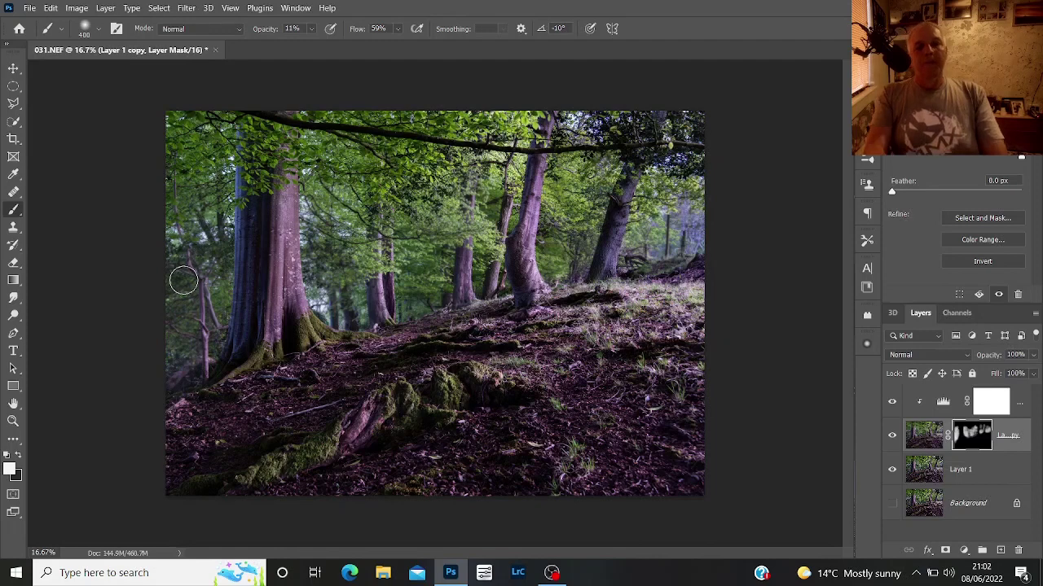
{"action": "mouse_move", "coordinate": [322, 214]}
{"action": "left_mouse_down"}
{"action": "mouse_move", "coordinate": [313, 254]}
{"action": "mouse_move", "coordinate": [376, 302]}
{"action": "mouse_move", "coordinate": [387, 331]}
{"action": "mouse_move", "coordinate": [498, 296]}
{"action": "left_mouse_up"}
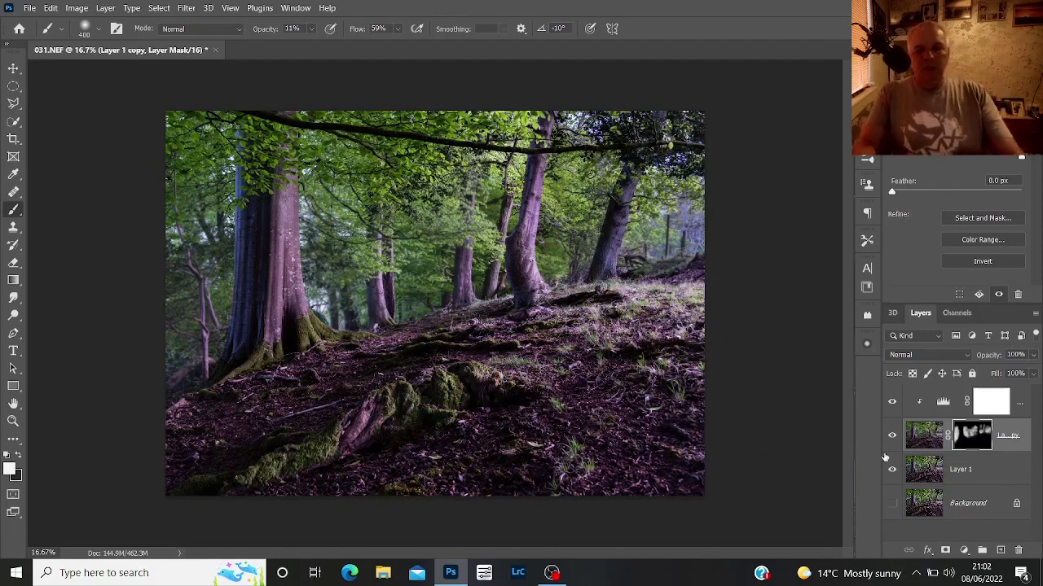
Step: Compare the photo with and without the lightened layer, then select the Burn tool at size 400
{"action": "left_click", "coordinate": [892, 437]}
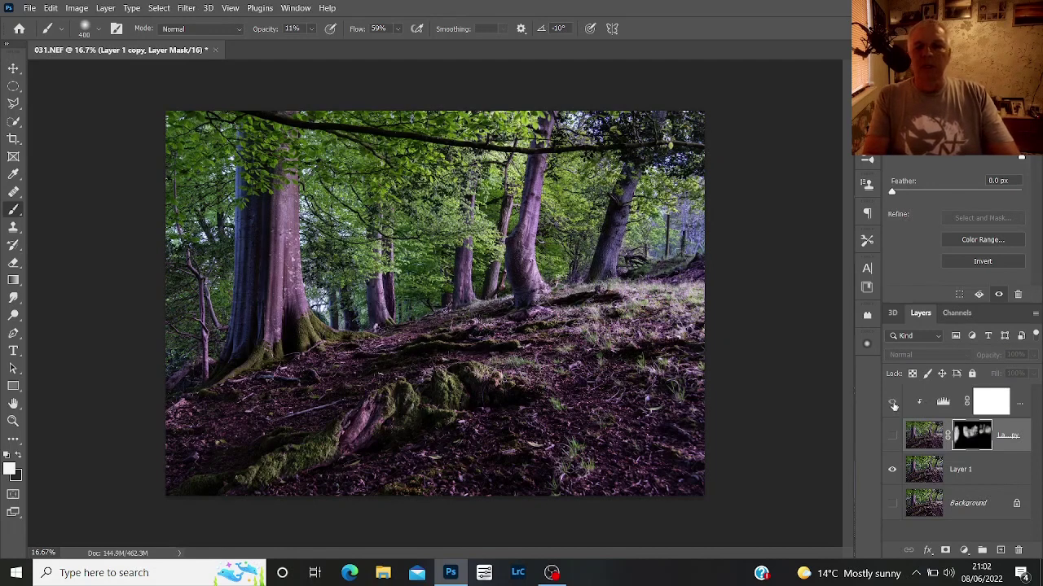
{"action": "left_click", "coordinate": [892, 438]}
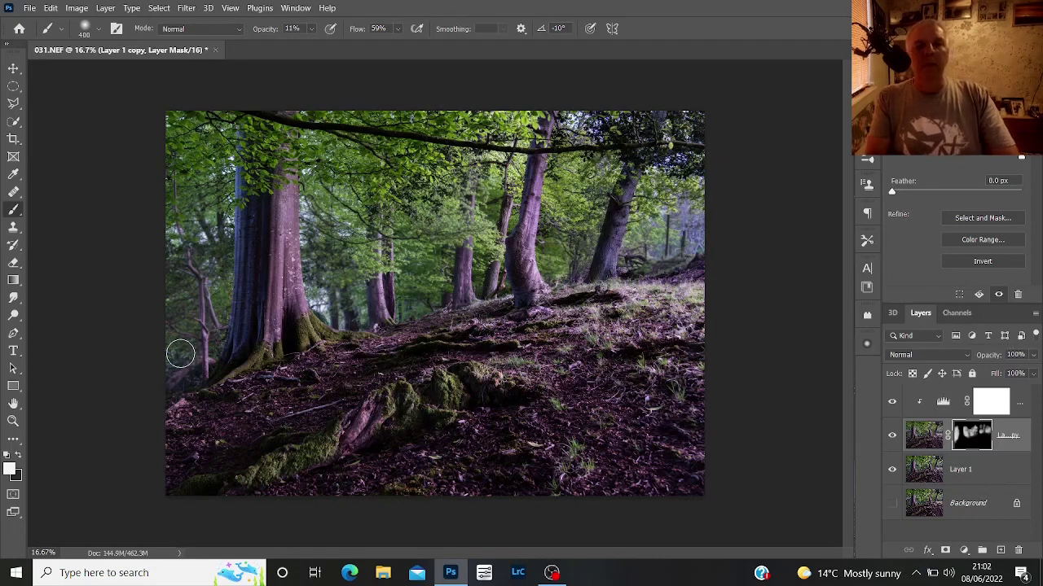
{"action": "left_click", "coordinate": [20, 320]}
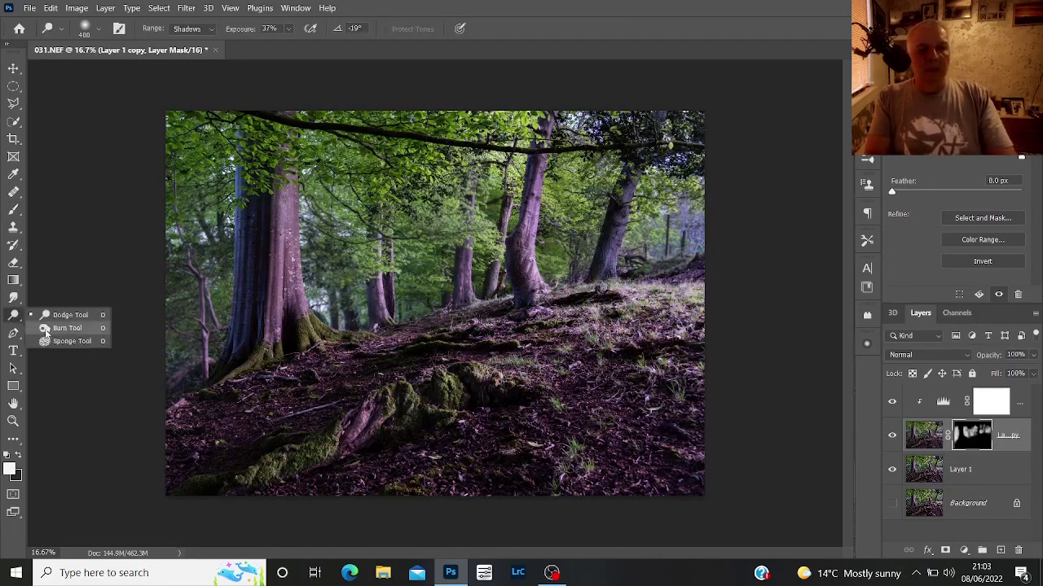
{"action": "left_click", "coordinate": [49, 329]}
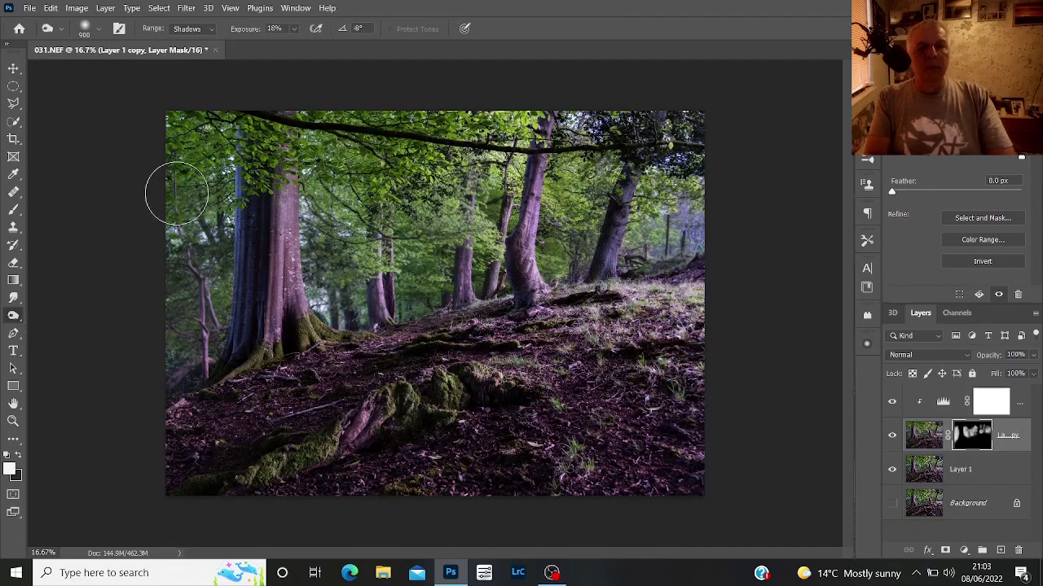
{"action": "key", "text": "bracketleft"}
{"action": "key", "text": "bracketleft"}
{"action": "key", "text": "bracketleft"}
{"action": "key", "text": "bracketleft"}
{"action": "key", "text": "bracketleft"}
{"action": "key", "text": "bracketleft"}
{"action": "key", "text": "bracketleft"}
{"action": "key", "text": "bracketleft"}
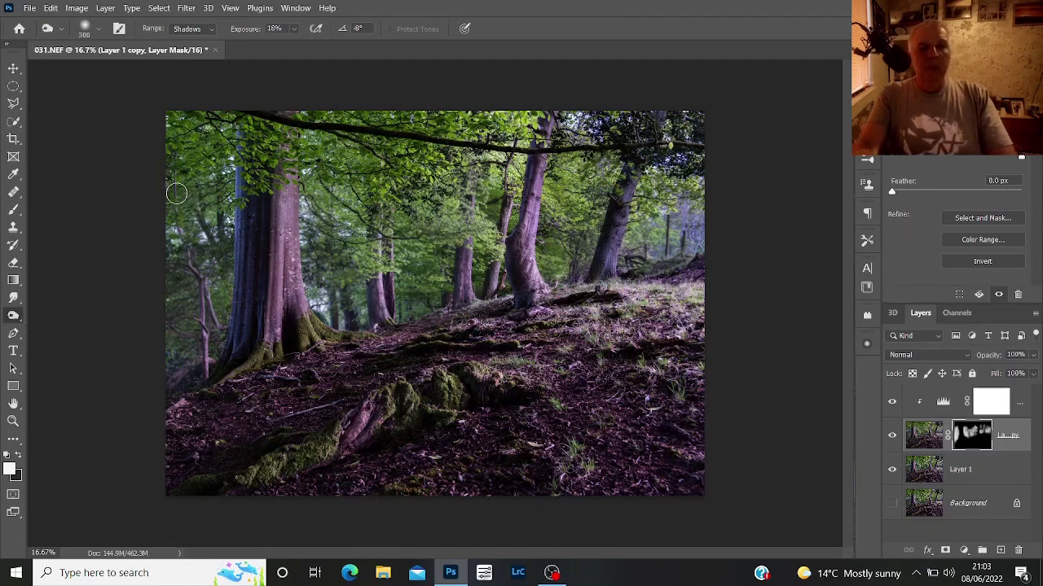
{"action": "key", "text": "bracketright"}
{"action": "key", "text": "bracketright"}
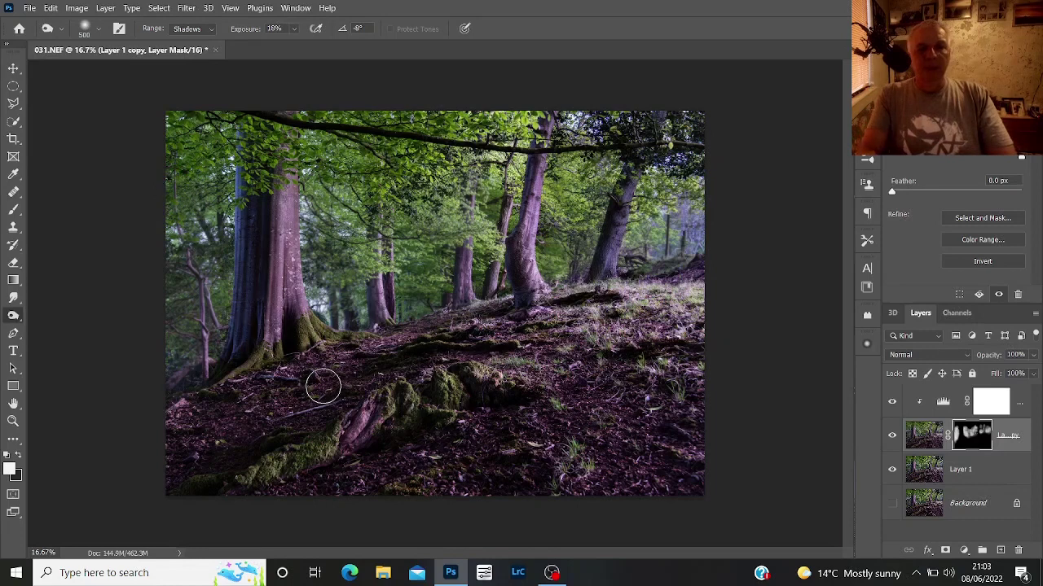
{"action": "key", "text": "bracketleft"}
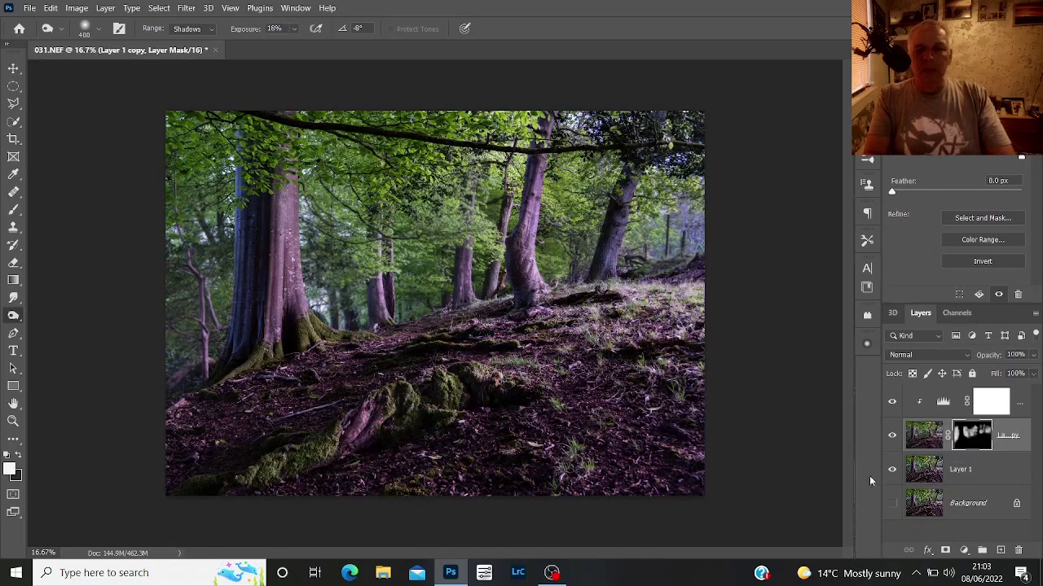
Step: Rename Layer 1 to 'foregound' and the masked Layer 1 copy to 'background', then select foregound
{"action": "left_click", "coordinate": [921, 466]}
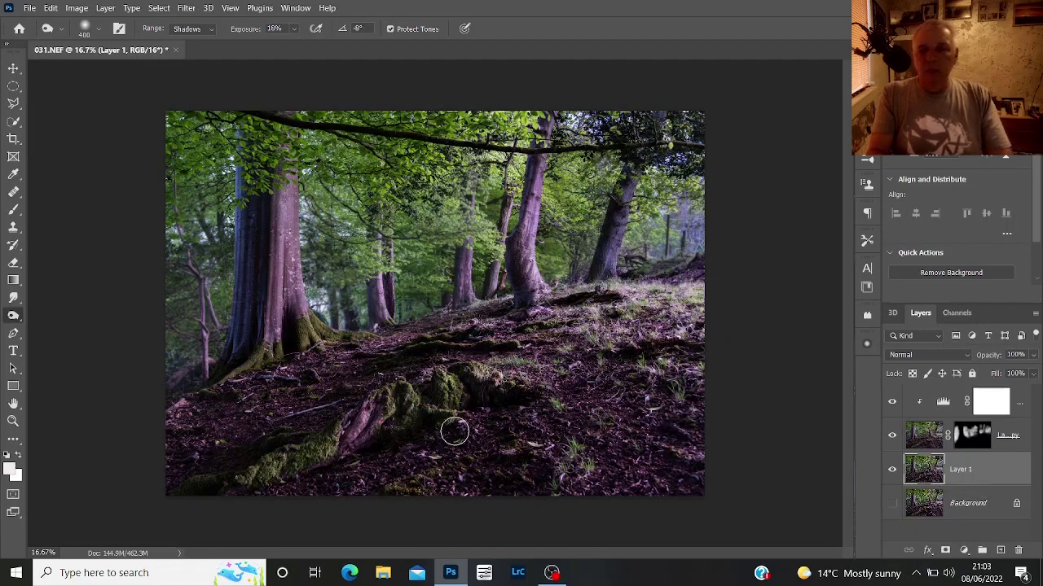
{"action": "double_click", "coordinate": [960, 470]}
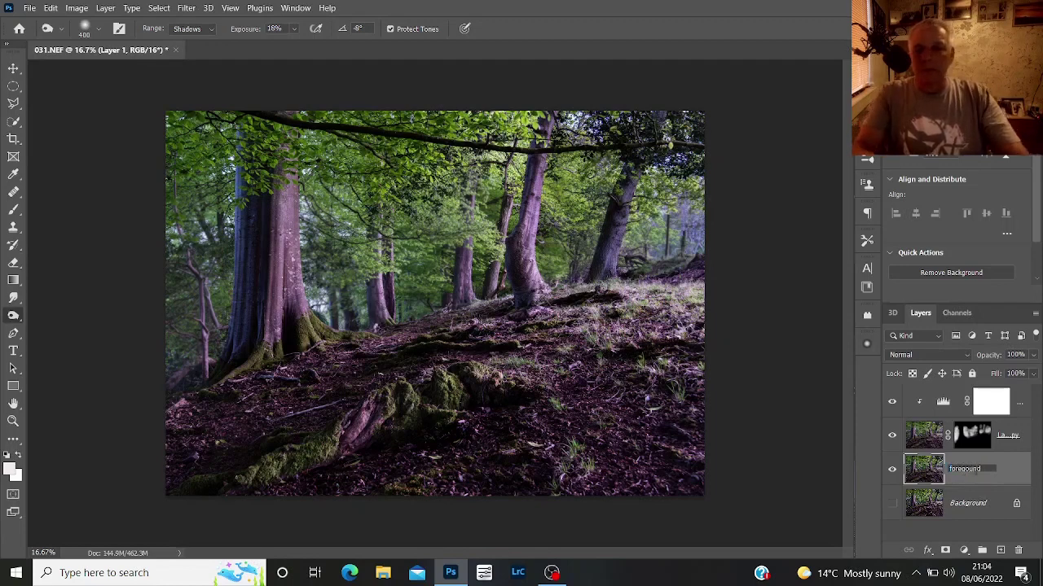
{"action": "key", "text": "Return"}
{"action": "double_click", "coordinate": [1008, 436]}
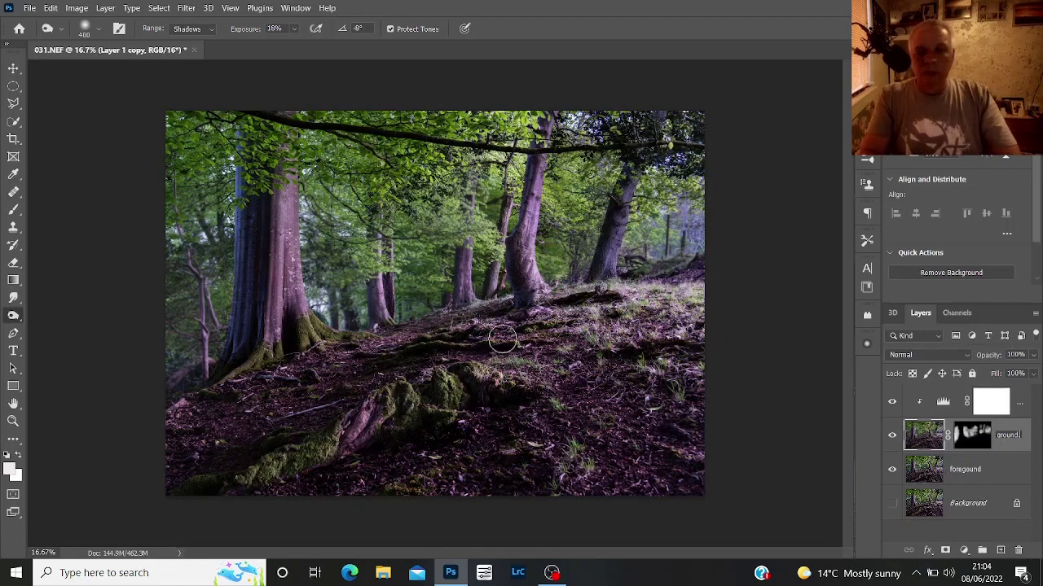
{"action": "left_click", "coordinate": [930, 474]}
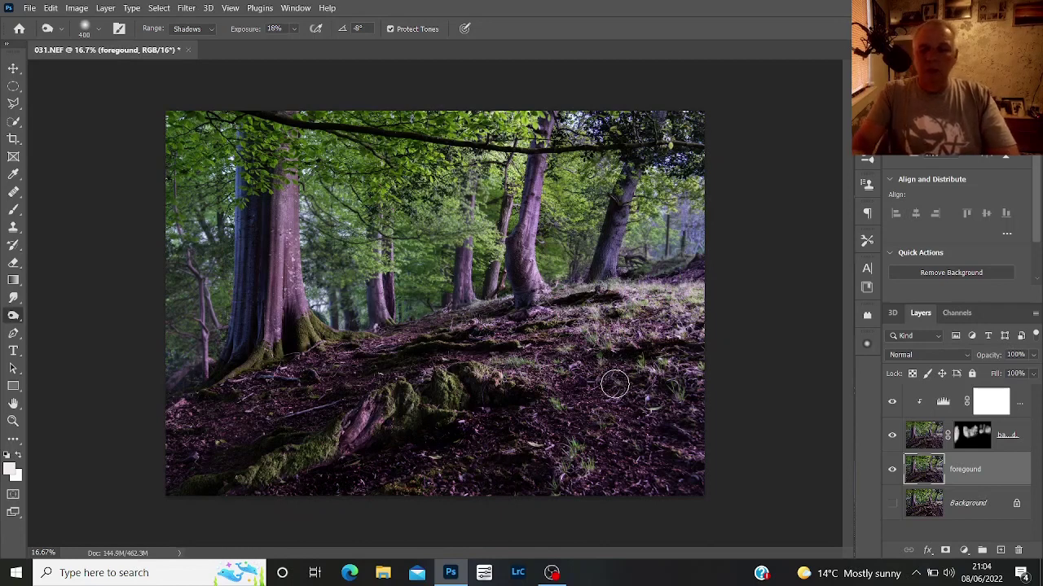
Step: Burn the ground along the right edge of the foregound layer with a 600 px brush
{"action": "key", "text": "bracketright"}
{"action": "key", "text": "bracketright"}
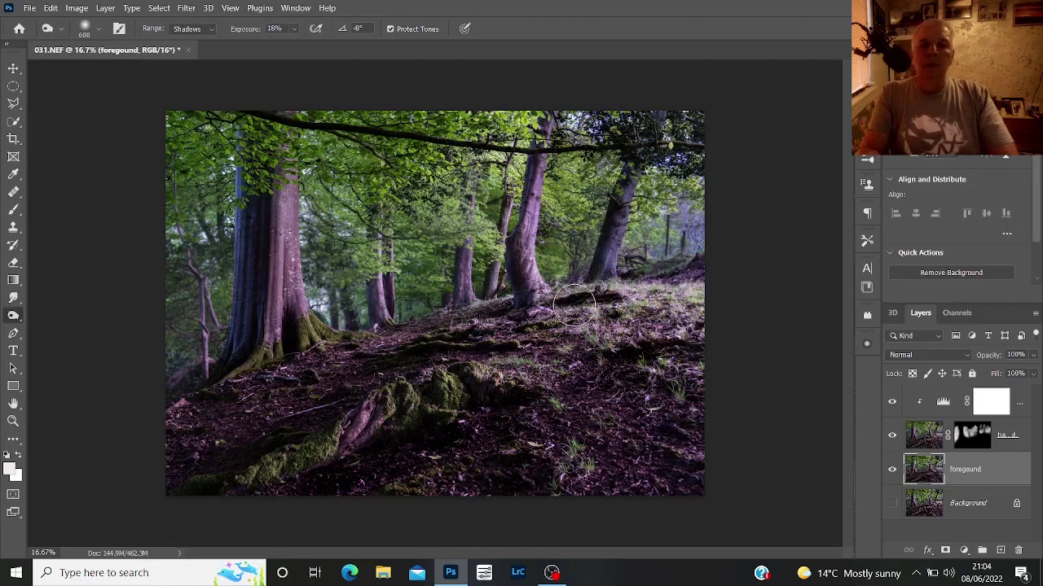
{"action": "mouse_move", "coordinate": [661, 373]}
{"action": "left_mouse_down"}
{"action": "mouse_move", "coordinate": [674, 428]}
{"action": "mouse_move", "coordinate": [653, 461]}
{"action": "mouse_move", "coordinate": [669, 463]}
{"action": "mouse_move", "coordinate": [564, 462]}
{"action": "left_mouse_up"}
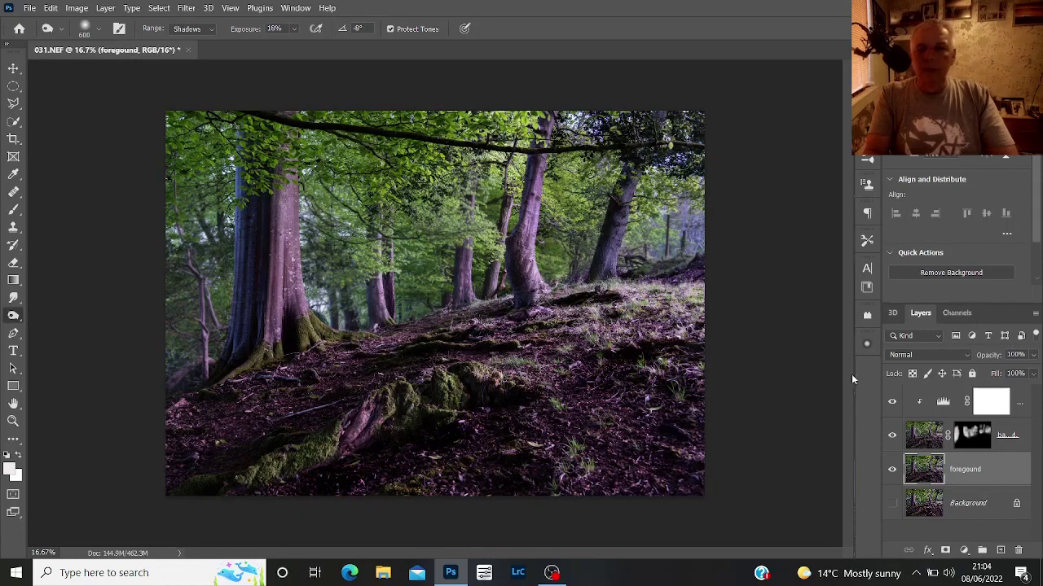
{"action": "left_click", "coordinate": [919, 437]}
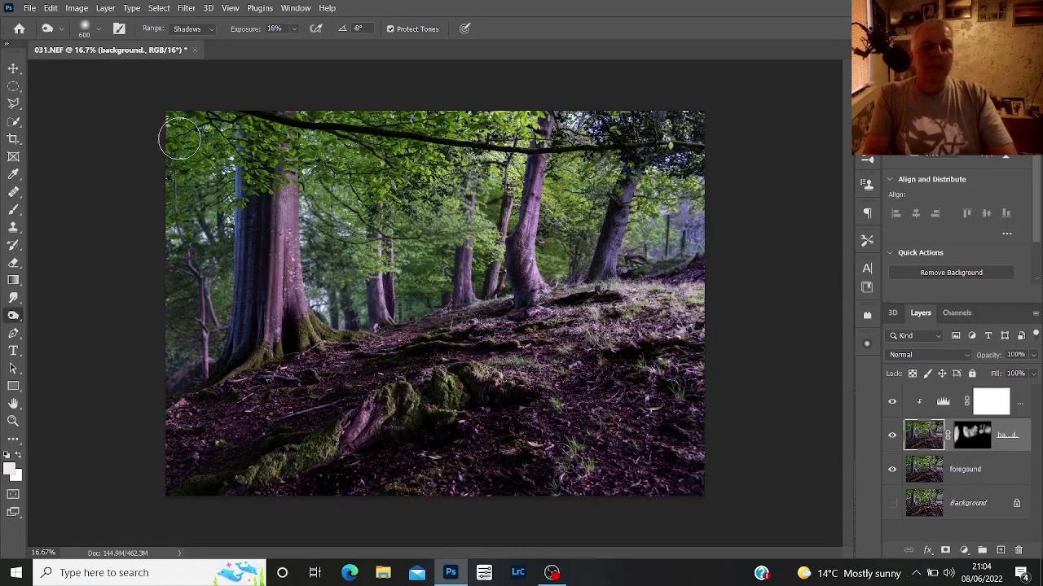
Step: Burn the Highlights range over the left-edge trees and the bright upper canopy
{"action": "left_click", "coordinate": [211, 32]}
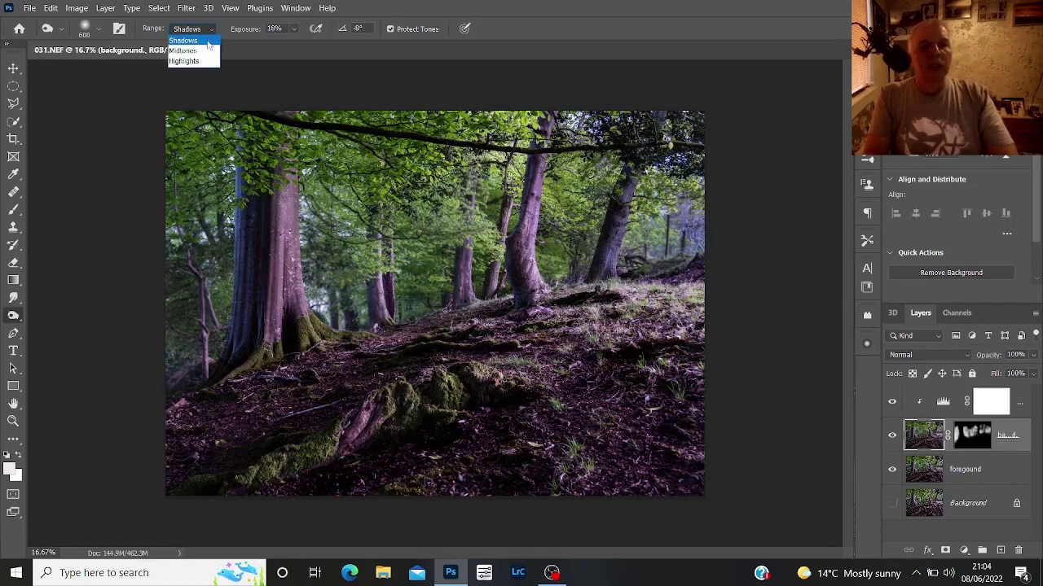
{"action": "left_click", "coordinate": [202, 62]}
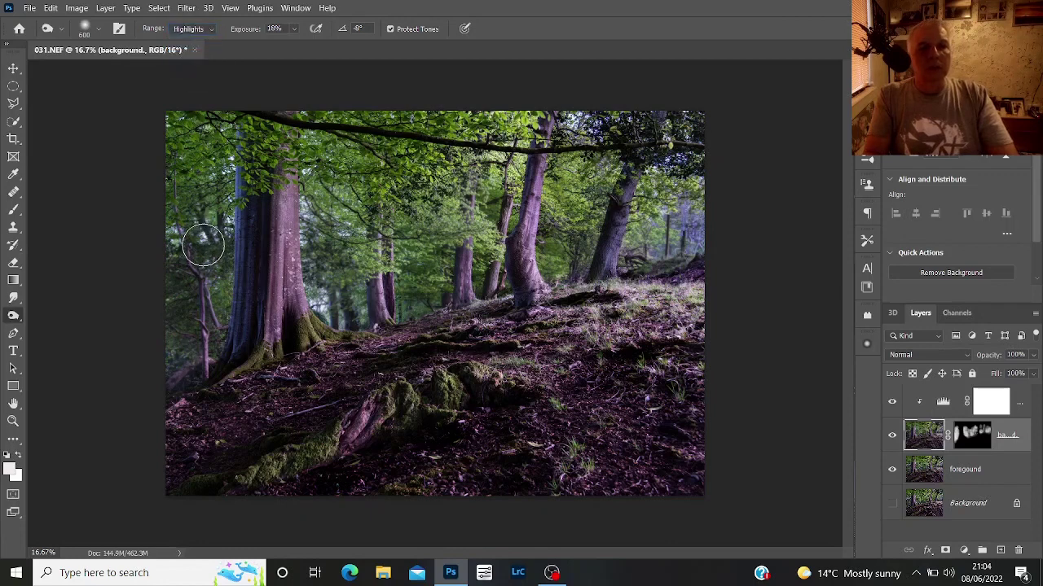
{"action": "left_click_drag", "start_coordinate": [201, 237], "coordinate": [184, 260]}
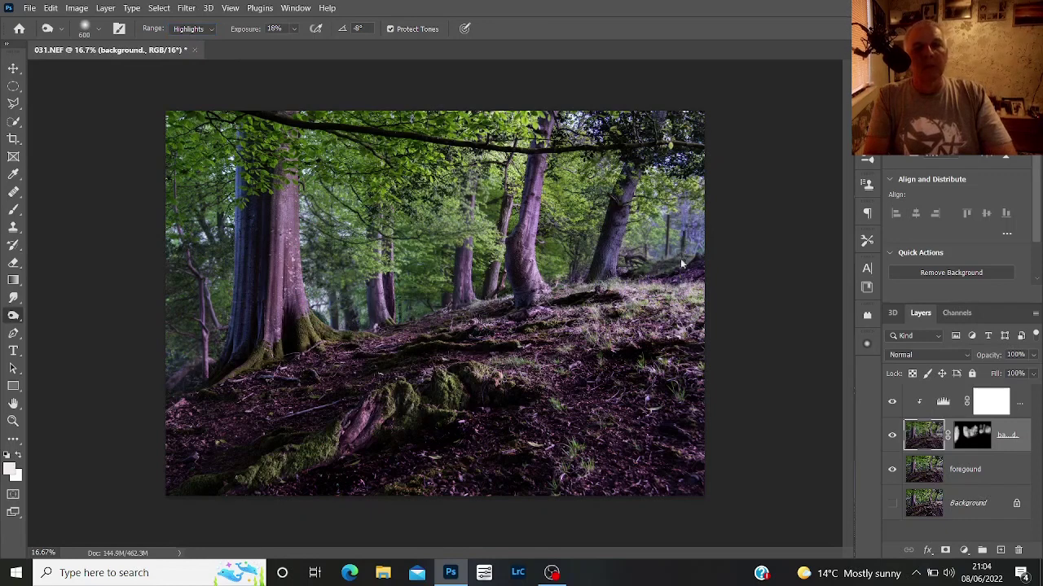
{"action": "left_click_drag", "start_coordinate": [593, 123], "coordinate": [579, 118]}
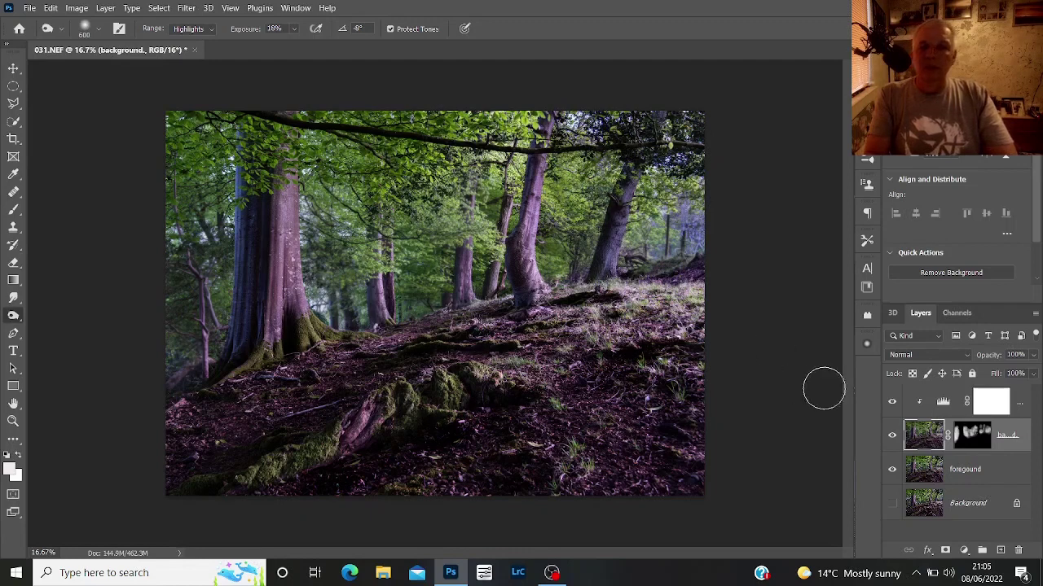
{"action": "left_click", "coordinate": [926, 467]}
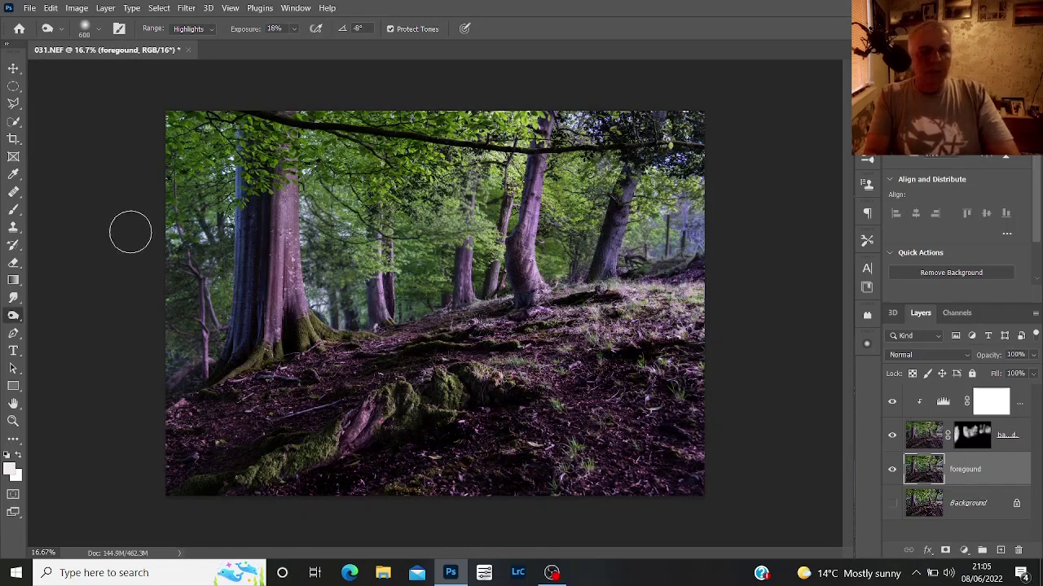
Step: Switch to the Dodge Tool with Range set to Midtones, later returning to the Burn Tool
{"action": "right_click", "coordinate": [14, 316]}
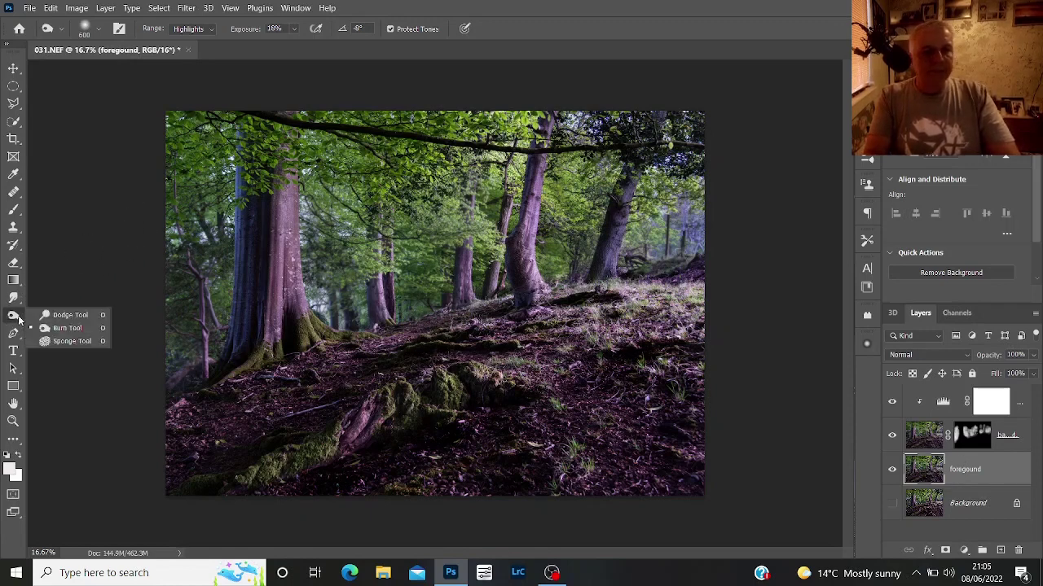
{"action": "left_click", "coordinate": [57, 314]}
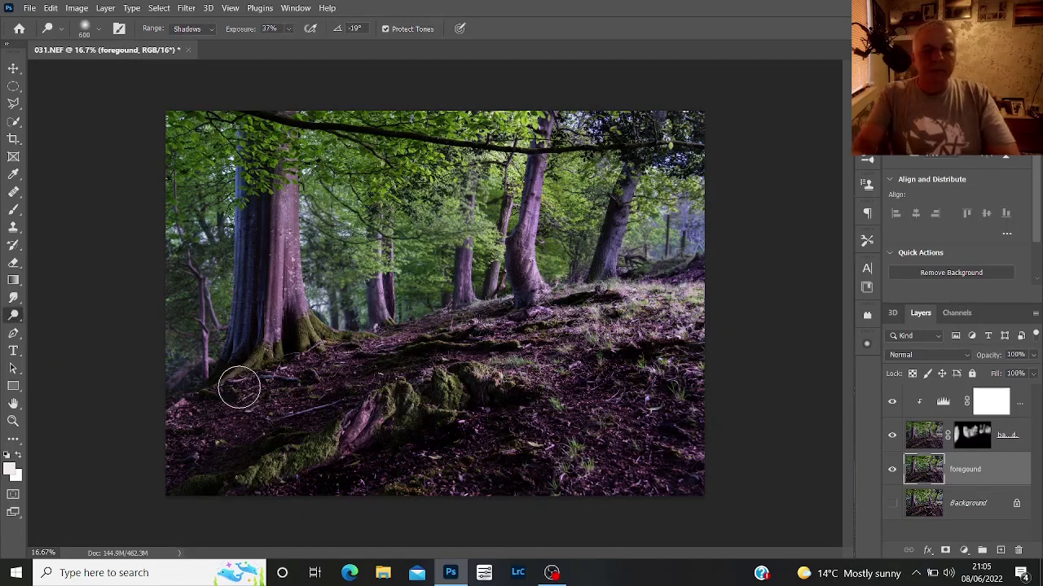
{"action": "left_click", "coordinate": [210, 29]}
{"action": "left_click", "coordinate": [187, 44]}
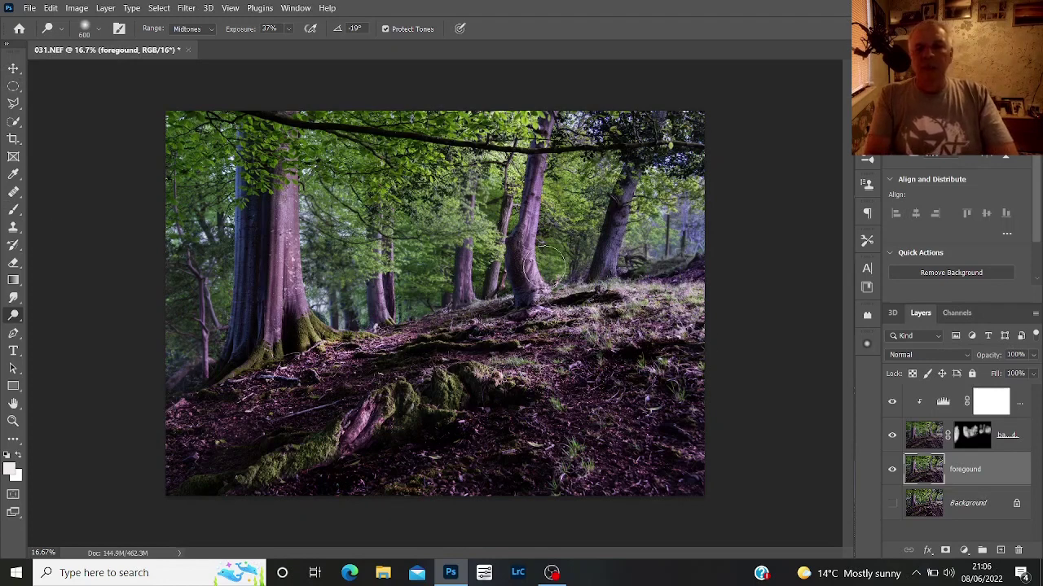
{"action": "right_click", "coordinate": [20, 320]}
{"action": "left_click", "coordinate": [49, 316]}
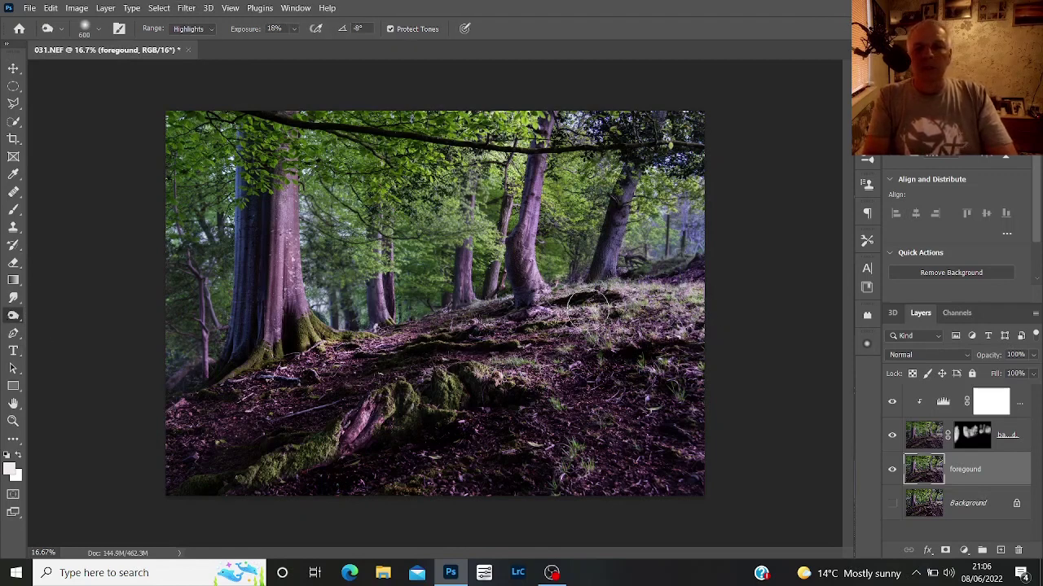
Step: Burn the Midtones across the right slope, forest floor, central trunk and left-edge trees
{"action": "left_click", "coordinate": [204, 29]}
{"action": "left_click", "coordinate": [205, 49]}
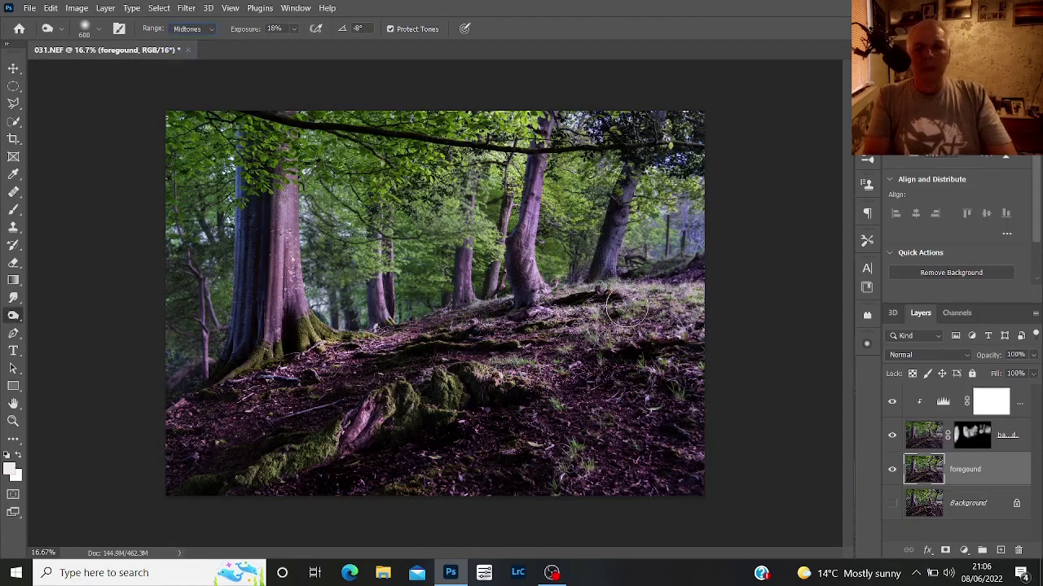
{"action": "mouse_move", "coordinate": [627, 308]}
{"action": "left_mouse_down"}
{"action": "mouse_move", "coordinate": [570, 305]}
{"action": "mouse_move", "coordinate": [599, 324]}
{"action": "mouse_move", "coordinate": [585, 319]}
{"action": "mouse_move", "coordinate": [666, 304]}
{"action": "mouse_move", "coordinate": [714, 309]}
{"action": "mouse_move", "coordinate": [596, 300]}
{"action": "mouse_move", "coordinate": [687, 308]}
{"action": "mouse_move", "coordinate": [604, 300]}
{"action": "mouse_move", "coordinate": [586, 335]}
{"action": "mouse_move", "coordinate": [633, 333]}
{"action": "mouse_move", "coordinate": [588, 338]}
{"action": "mouse_move", "coordinate": [674, 332]}
{"action": "mouse_move", "coordinate": [599, 338]}
{"action": "mouse_move", "coordinate": [702, 314]}
{"action": "mouse_move", "coordinate": [672, 291]}
{"action": "mouse_move", "coordinate": [570, 308]}
{"action": "mouse_move", "coordinate": [581, 298]}
{"action": "mouse_move", "coordinate": [550, 315]}
{"action": "mouse_move", "coordinate": [578, 323]}
{"action": "mouse_move", "coordinate": [529, 353]}
{"action": "mouse_move", "coordinate": [539, 339]}
{"action": "mouse_move", "coordinate": [535, 350]}
{"action": "mouse_move", "coordinate": [500, 352]}
{"action": "mouse_move", "coordinate": [582, 351]}
{"action": "mouse_move", "coordinate": [481, 342]}
{"action": "mouse_move", "coordinate": [599, 344]}
{"action": "mouse_move", "coordinate": [590, 395]}
{"action": "mouse_move", "coordinate": [526, 433]}
{"action": "mouse_move", "coordinate": [558, 406]}
{"action": "mouse_move", "coordinate": [563, 421]}
{"action": "mouse_move", "coordinate": [509, 326]}
{"action": "mouse_move", "coordinate": [476, 331]}
{"action": "mouse_move", "coordinate": [615, 333]}
{"action": "mouse_move", "coordinate": [461, 332]}
{"action": "mouse_move", "coordinate": [672, 311]}
{"action": "mouse_move", "coordinate": [528, 308]}
{"action": "mouse_move", "coordinate": [540, 332]}
{"action": "mouse_move", "coordinate": [356, 417]}
{"action": "mouse_move", "coordinate": [538, 312]}
{"action": "mouse_move", "coordinate": [333, 346]}
{"action": "mouse_move", "coordinate": [285, 228]}
{"action": "left_mouse_up"}
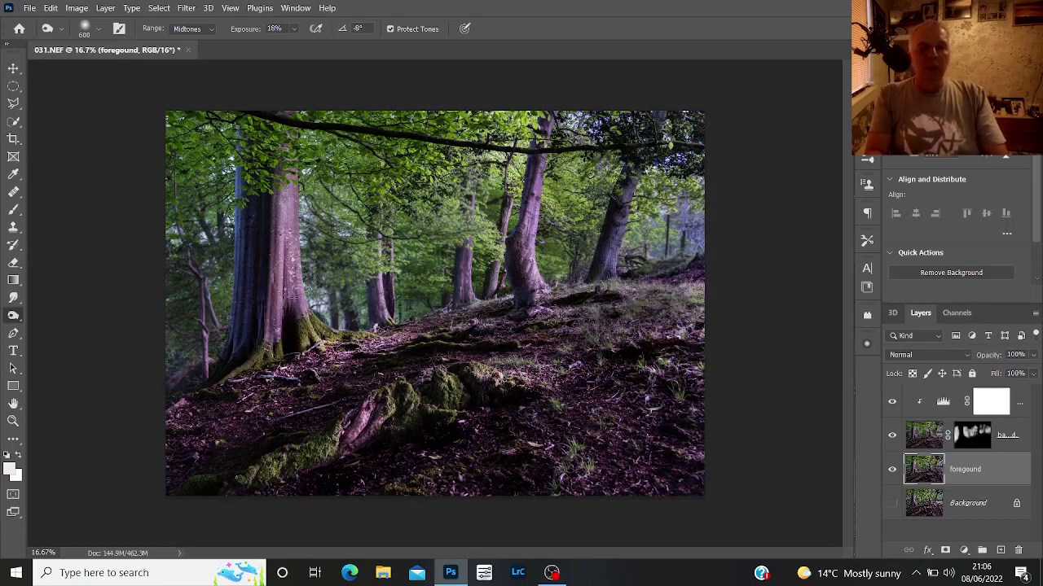
{"action": "mouse_move", "coordinate": [275, 276]}
{"action": "left_mouse_down"}
{"action": "mouse_move", "coordinate": [407, 342]}
{"action": "mouse_move", "coordinate": [326, 371]}
{"action": "mouse_move", "coordinate": [527, 365]}
{"action": "mouse_move", "coordinate": [353, 426]}
{"action": "mouse_move", "coordinate": [531, 308]}
{"action": "mouse_move", "coordinate": [536, 194]}
{"action": "left_mouse_up"}
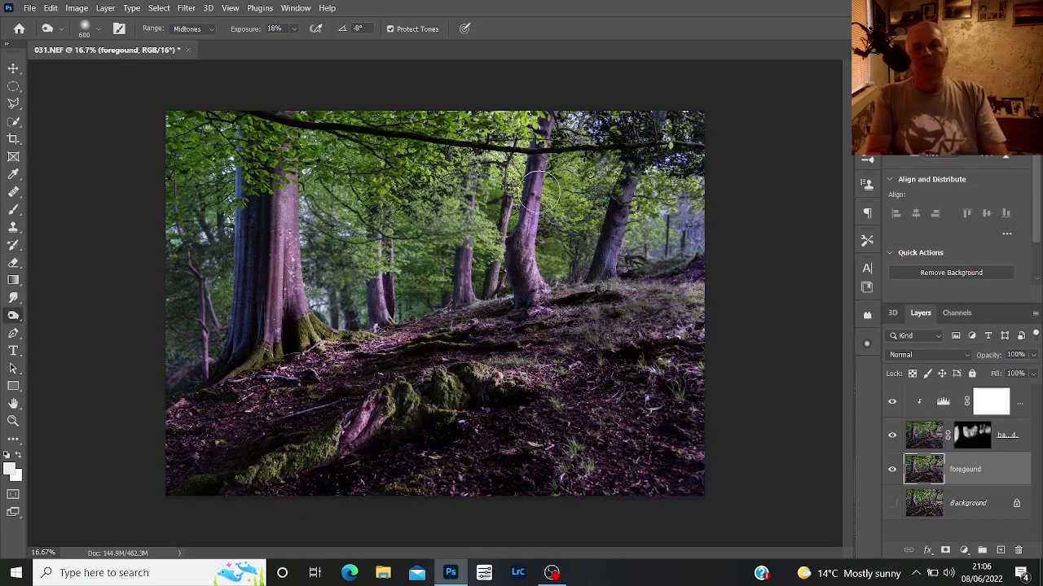
{"action": "mouse_move", "coordinate": [607, 268]}
{"action": "left_mouse_down"}
{"action": "mouse_move", "coordinate": [517, 279]}
{"action": "mouse_move", "coordinate": [190, 229]}
{"action": "left_mouse_up"}
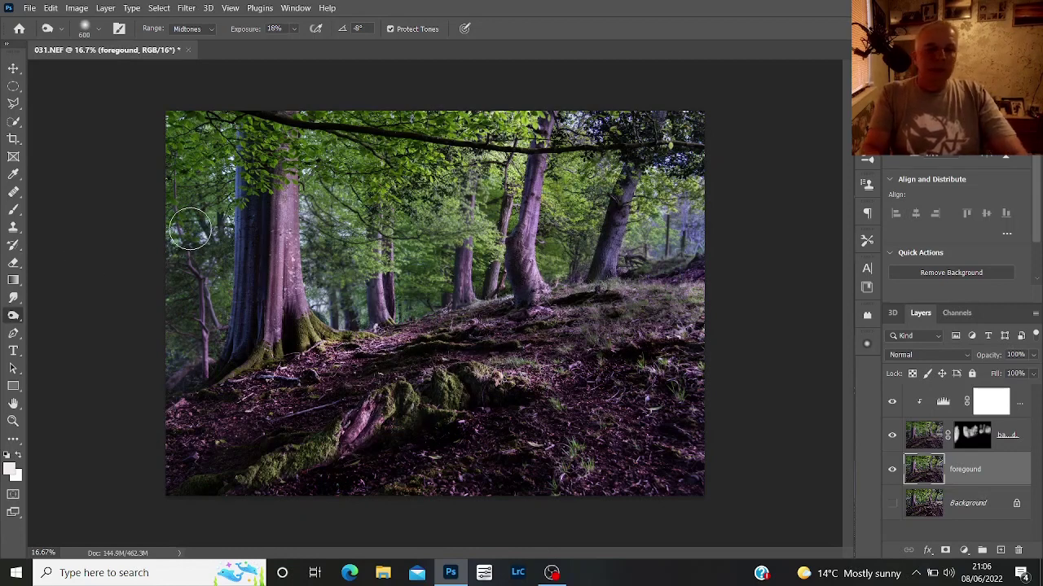
Step: Dodge the central beech trunk to brighten it
{"action": "left_click_drag", "start_coordinate": [18, 317], "coordinate": [60, 325]}
{"action": "left_click_drag", "start_coordinate": [426, 326], "coordinate": [549, 214]}
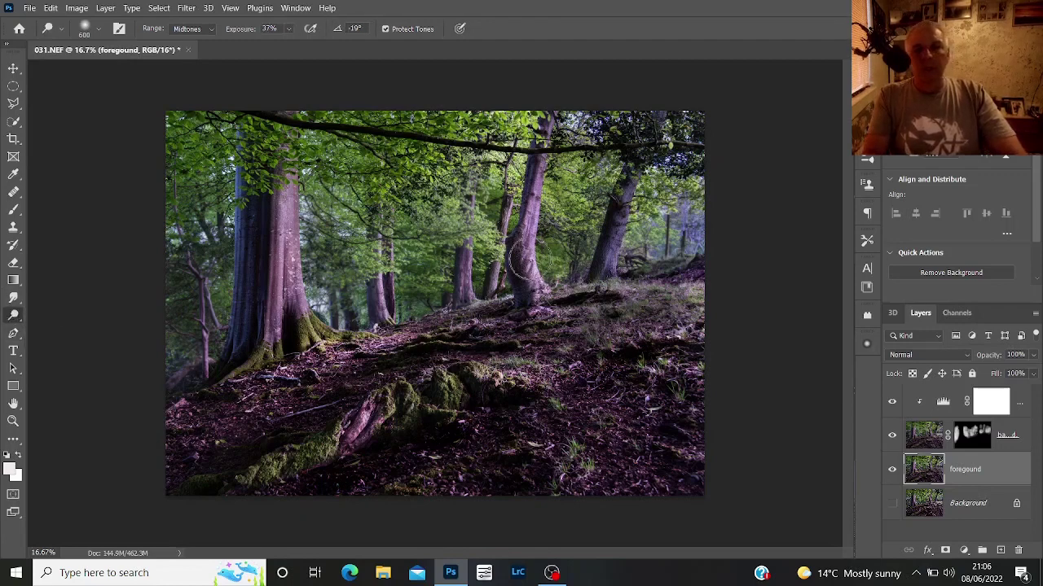
{"action": "mouse_move", "coordinate": [527, 259]}
{"action": "left_mouse_down"}
{"action": "mouse_move", "coordinate": [557, 195]}
{"action": "mouse_move", "coordinate": [549, 181]}
{"action": "mouse_move", "coordinate": [532, 228]}
{"action": "mouse_move", "coordinate": [544, 167]}
{"action": "mouse_move", "coordinate": [532, 228]}
{"action": "mouse_move", "coordinate": [544, 317]}
{"action": "mouse_move", "coordinate": [557, 293]}
{"action": "mouse_move", "coordinate": [569, 307]}
{"action": "mouse_move", "coordinate": [474, 316]}
{"action": "left_mouse_up"}
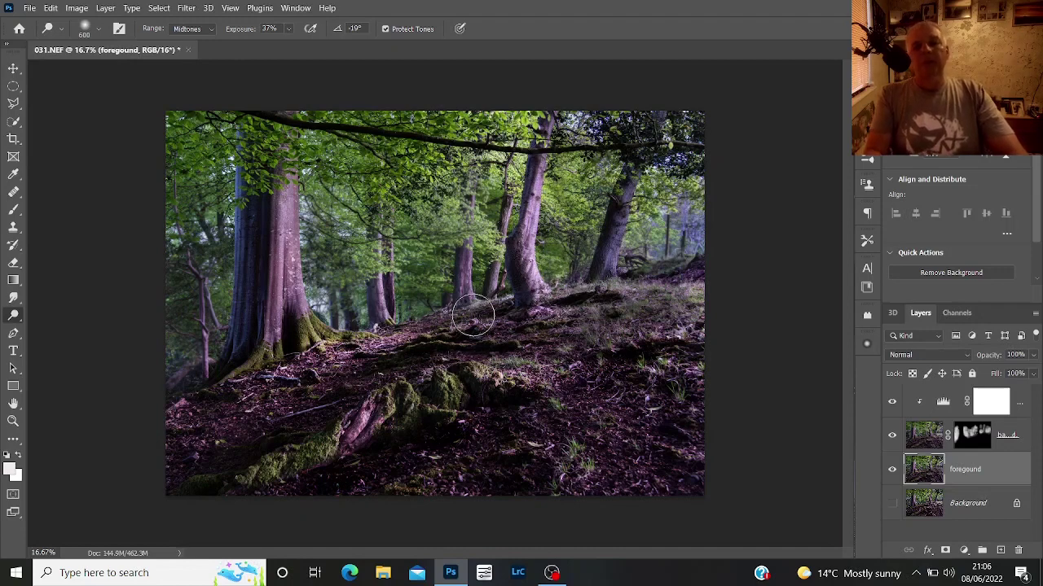
Step: Switch back to the Burn Tool and darken the central trunk and large left trunk
{"action": "right_click", "coordinate": [20, 315]}
{"action": "left_click", "coordinate": [57, 326]}
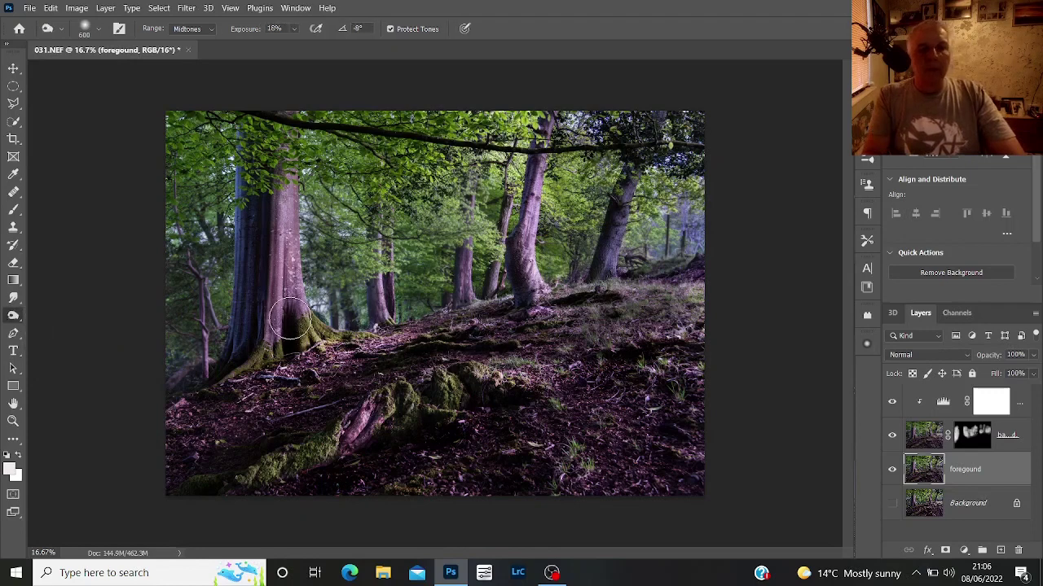
{"action": "mouse_move", "coordinate": [486, 285]}
{"action": "left_mouse_down"}
{"action": "mouse_move", "coordinate": [520, 195]}
{"action": "mouse_move", "coordinate": [498, 254]}
{"action": "mouse_move", "coordinate": [515, 286]}
{"action": "left_mouse_up"}
{"action": "mouse_move", "coordinate": [281, 258]}
{"action": "left_mouse_down"}
{"action": "mouse_move", "coordinate": [268, 205]}
{"action": "mouse_move", "coordinate": [250, 294]}
{"action": "mouse_move", "coordinate": [251, 197]}
{"action": "mouse_move", "coordinate": [238, 355]}
{"action": "mouse_move", "coordinate": [242, 328]}
{"action": "mouse_move", "coordinate": [252, 327]}
{"action": "mouse_move", "coordinate": [257, 283]}
{"action": "mouse_move", "coordinate": [240, 369]}
{"action": "mouse_move", "coordinate": [202, 416]}
{"action": "left_mouse_up"}
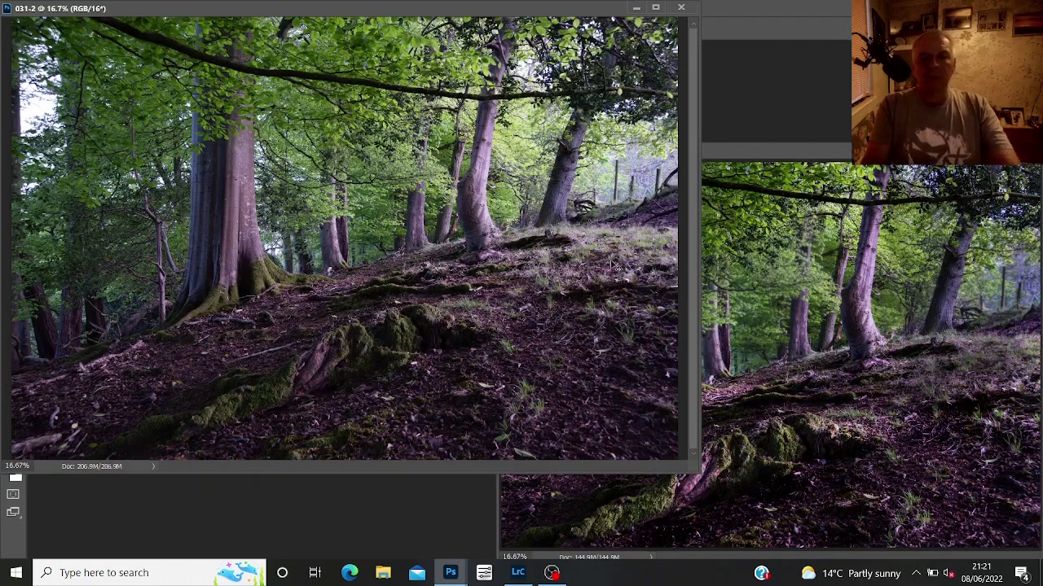
Step: Bring the 031.NEF window to the front and reposition it, cancelling the Background layer warning
{"action": "left_click", "coordinate": [761, 309]}
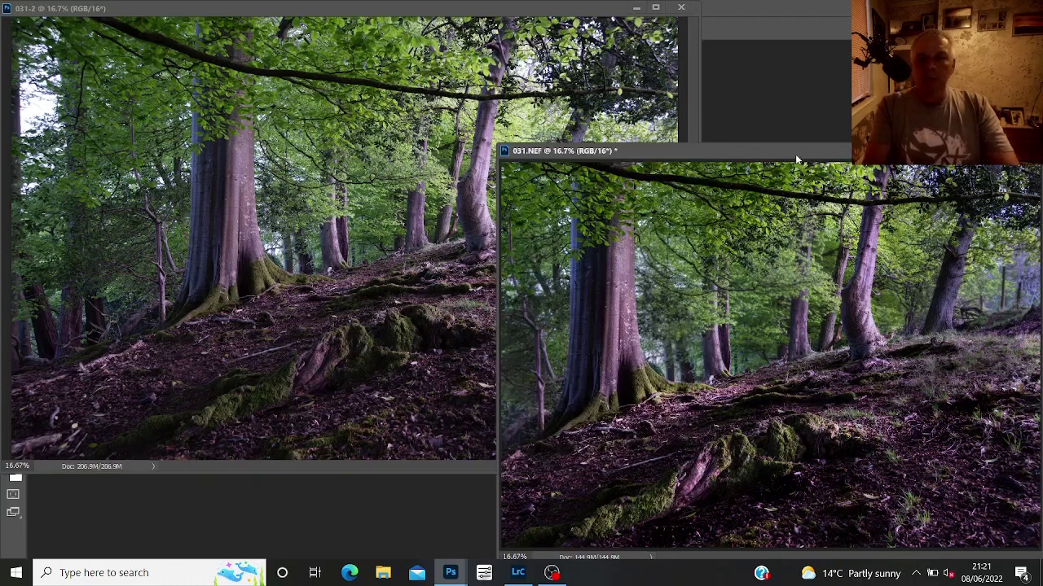
{"action": "left_click_drag", "start_coordinate": [795, 148], "coordinate": [760, 135]}
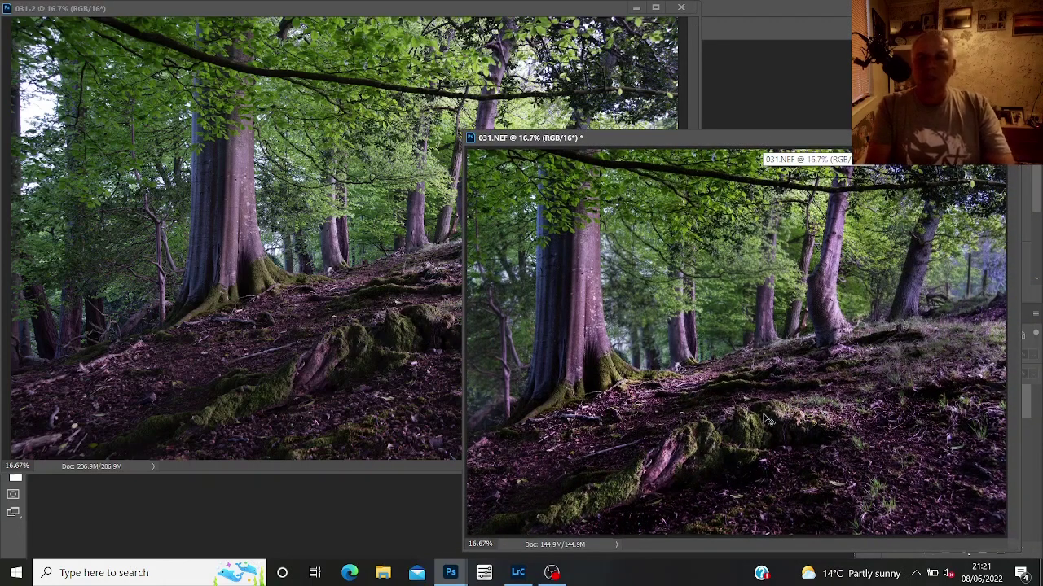
{"action": "left_click_drag", "start_coordinate": [765, 419], "coordinate": [802, 423]}
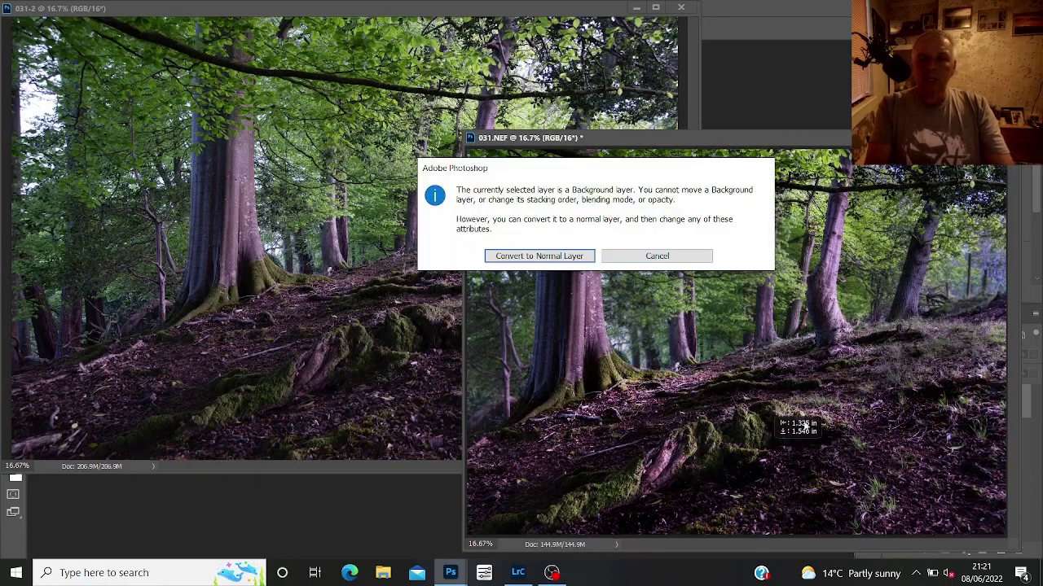
{"action": "left_click", "coordinate": [691, 259]}
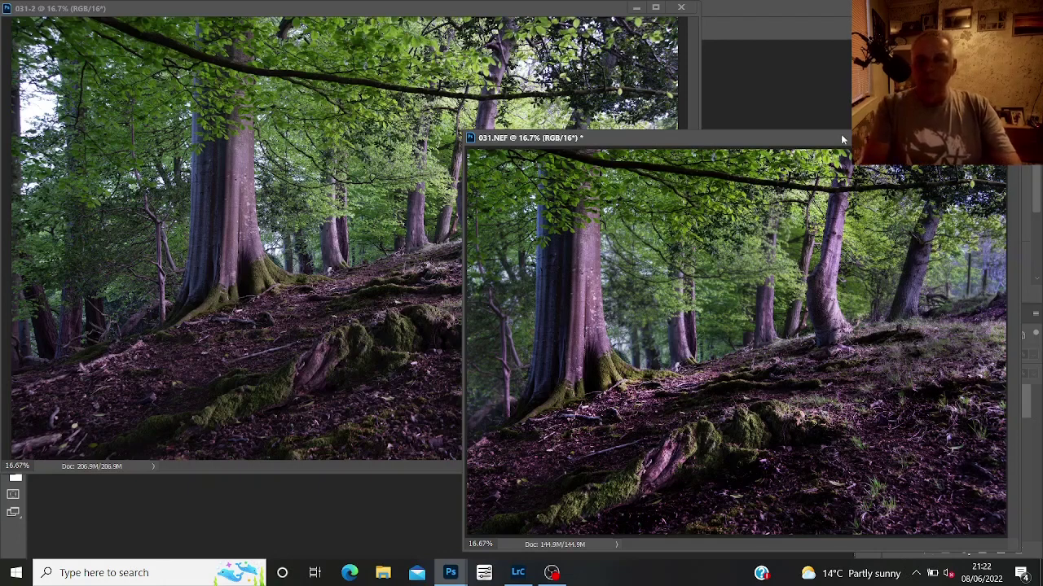
Step: Drag the 031.NEF window left and upward until it covers most of 031-2
{"action": "left_click_drag", "start_coordinate": [843, 138], "coordinate": [797, 137]}
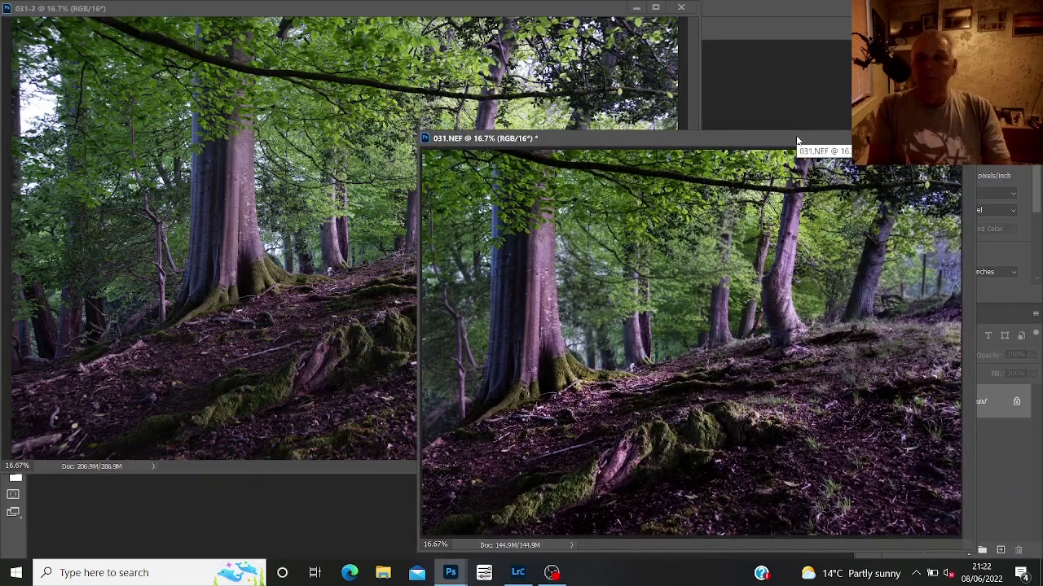
{"action": "left_click_drag", "start_coordinate": [797, 140], "coordinate": [644, 101]}
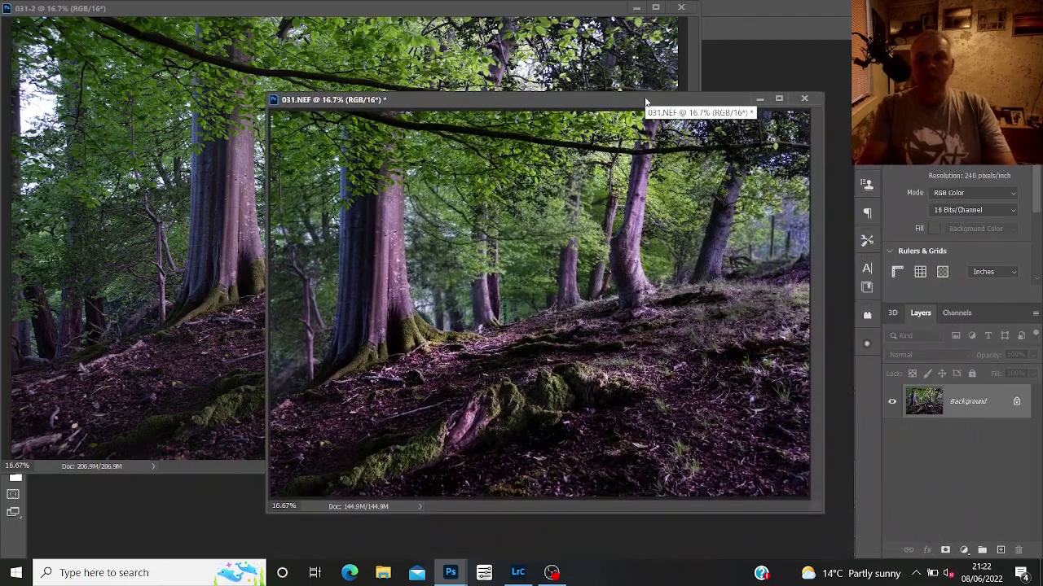